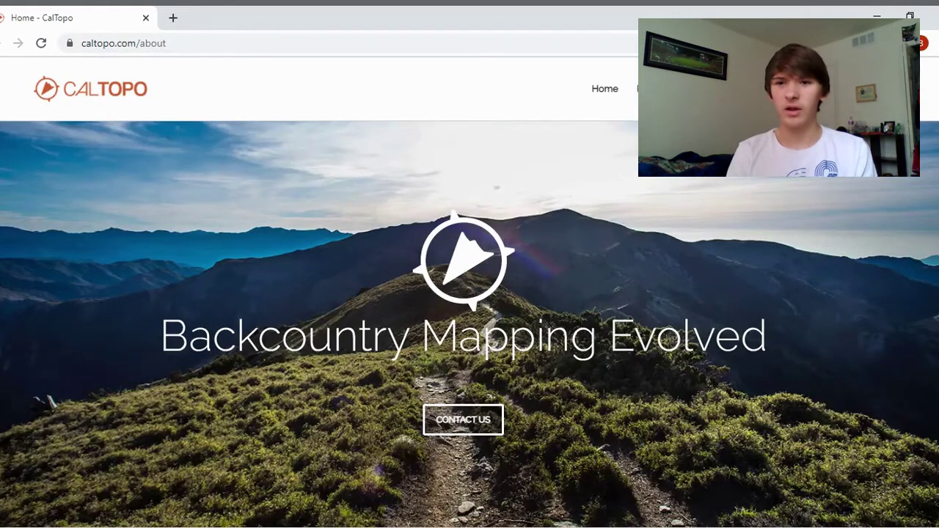
- Open CalTopo's map viewer over the United States and zoom in and back out
click(697, 88)
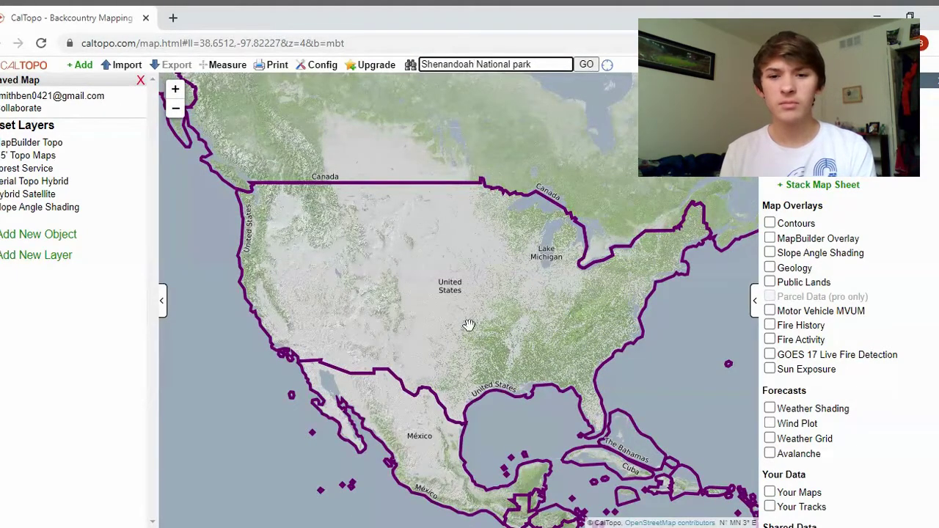
scroll(501, 337, up, 2)
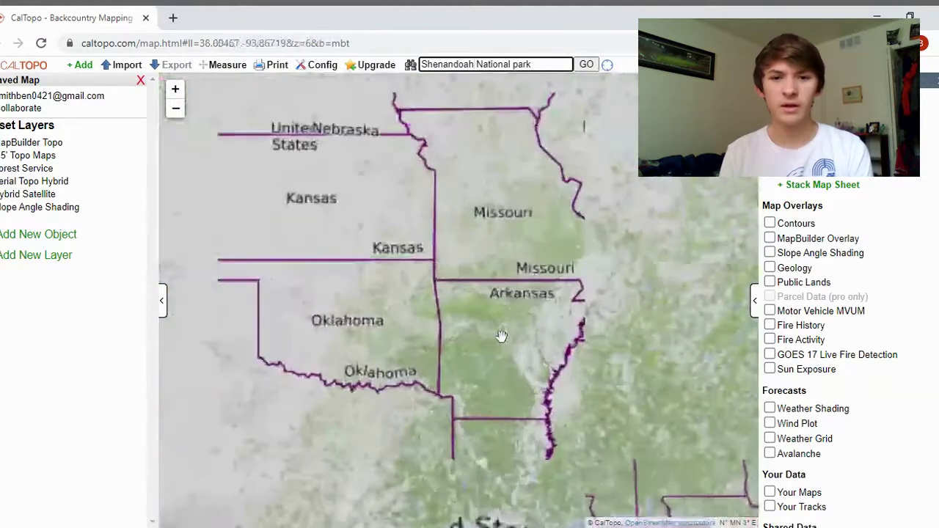
scroll(502, 336, down, 2)
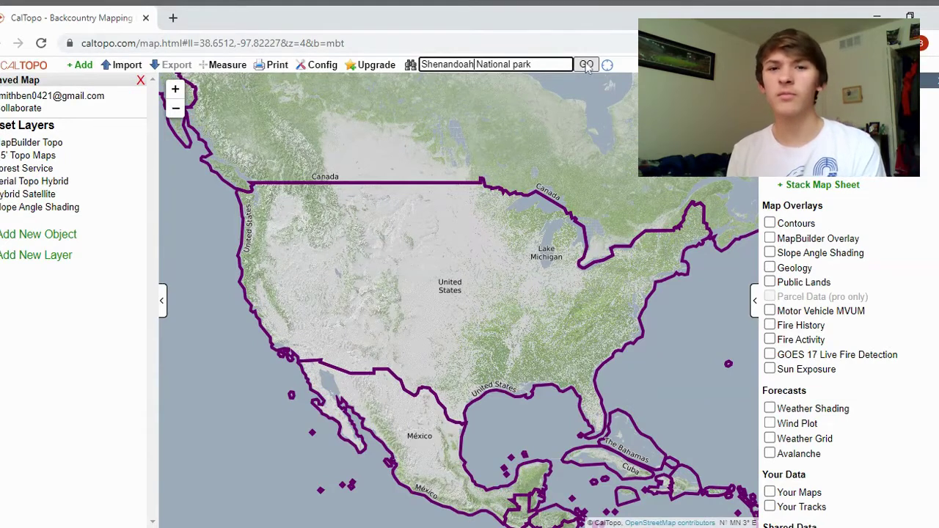
- Search for Shenandoah National park, then for 'whiteoak cayno' to jump to Whiteoak Canyon
click(587, 66)
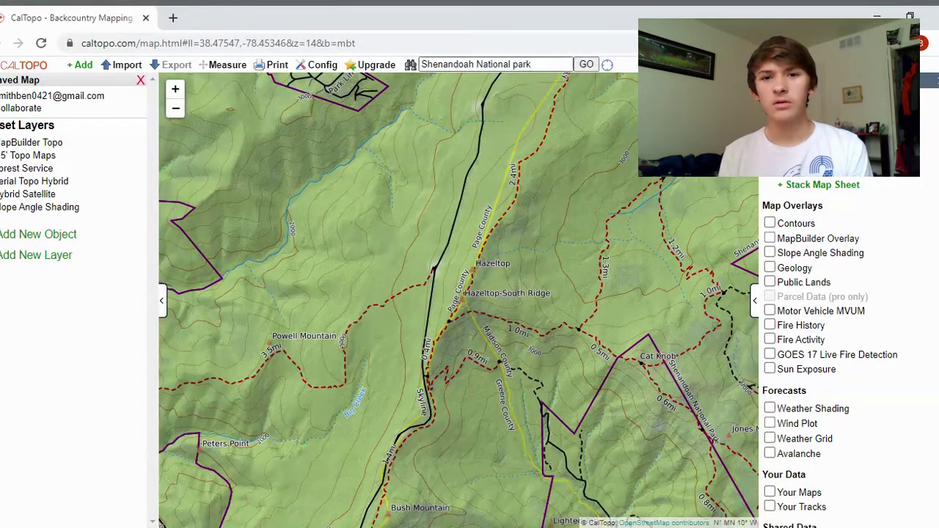
drag(531, 64, 410, 73)
key(BackSpace)
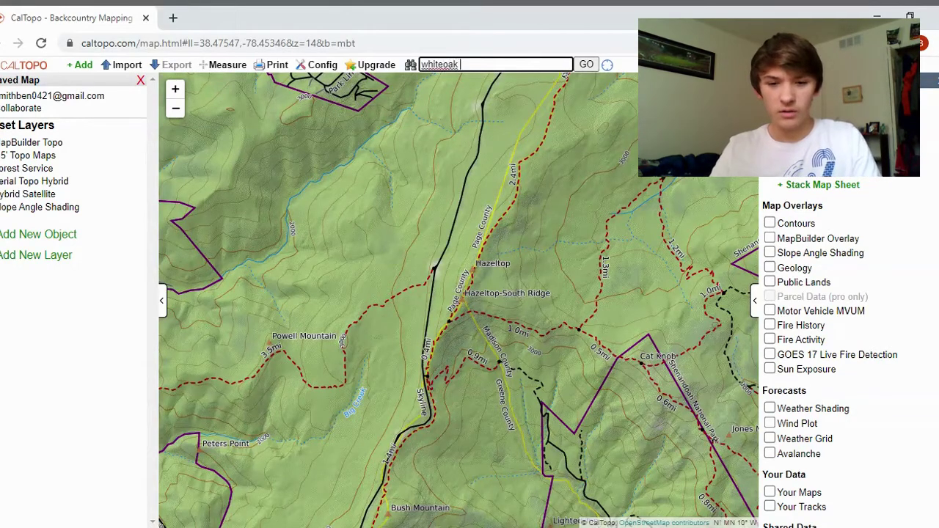
text(whiteoak caynon)
click(580, 66)
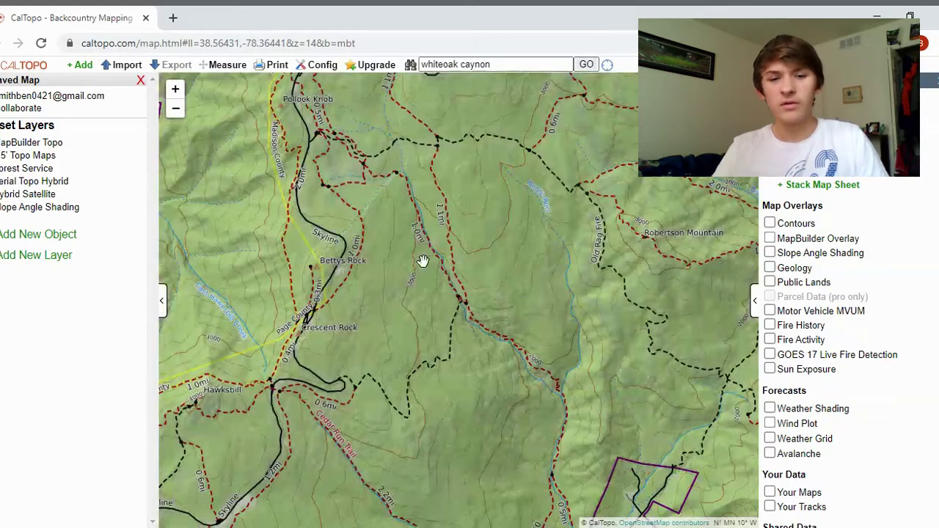
- Pan and zoom the topo map over the Whiteoak Canyon trails near Bettys Rock, then open + Add
drag(361, 304, 441, 292)
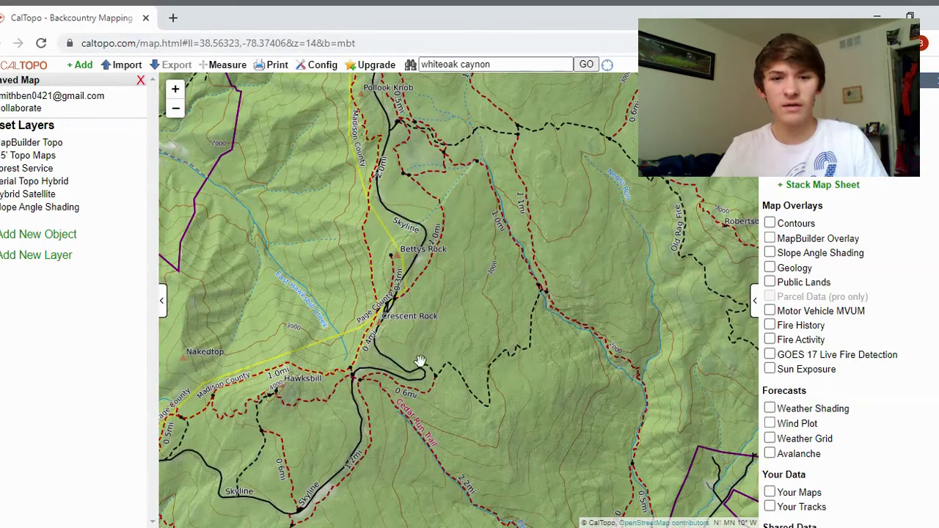
drag(427, 368, 478, 361)
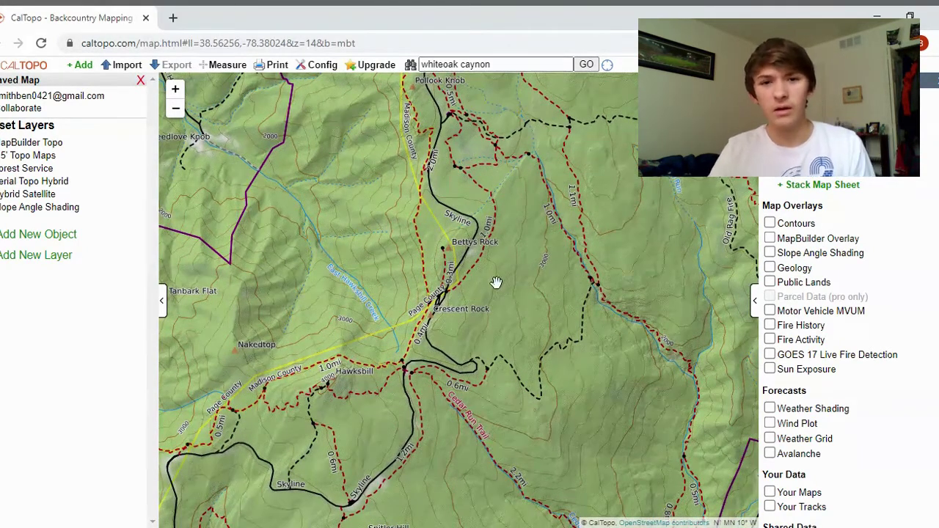
scroll(497, 283, down, 2)
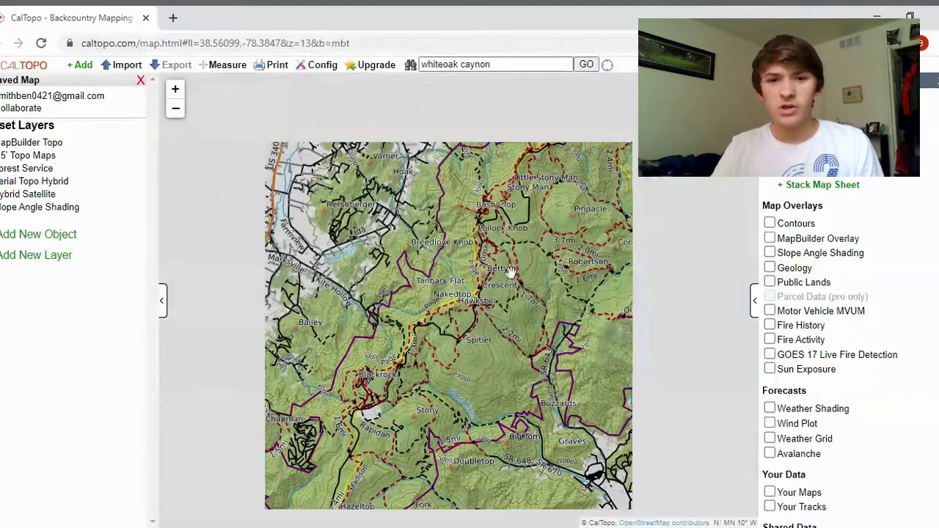
scroll(508, 278, down, 1)
scroll(503, 266, up, 3)
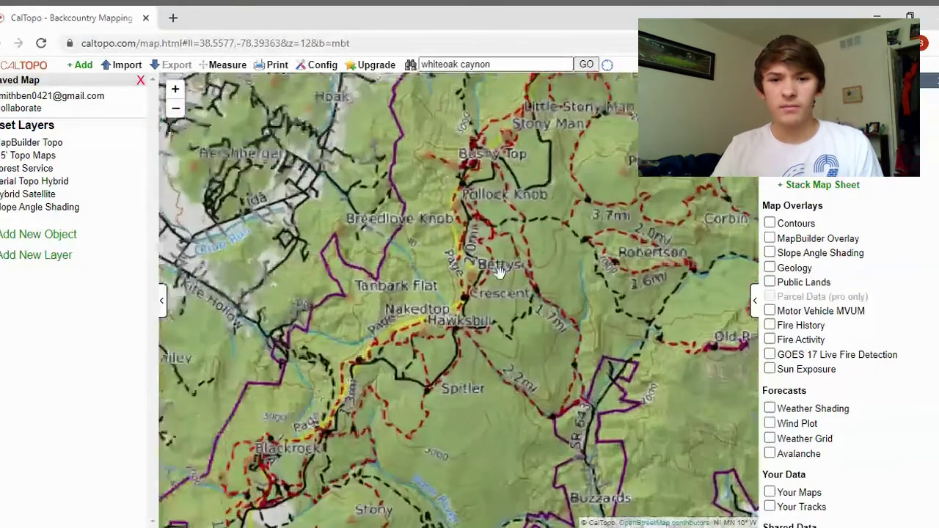
drag(501, 246, 448, 326)
click(88, 67)
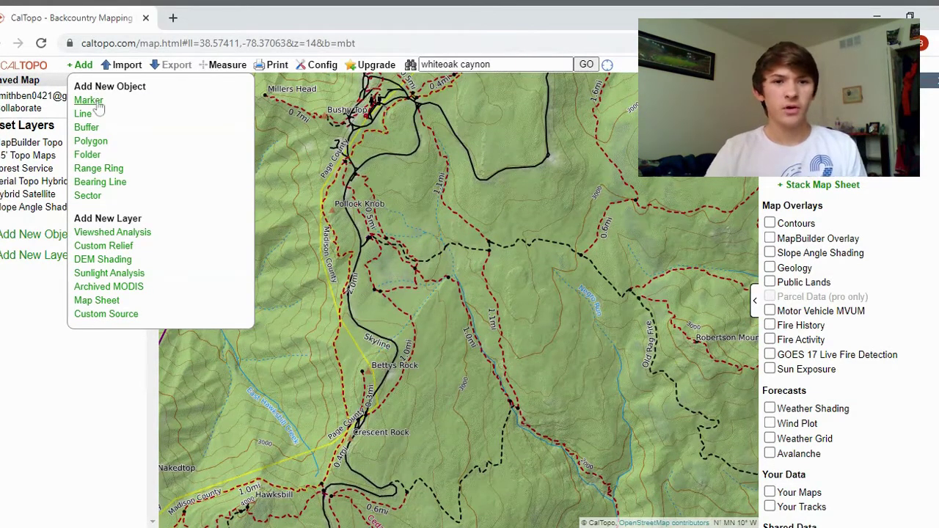
- Add a new marker on the canyon stream labelled 'waterfall'
click(89, 100)
mouse_move(459, 303)
mouse_down()
mouse_move(402, 251)
mouse_move(340, 219)
mouse_move(345, 279)
mouse_move(486, 243)
mouse_move(389, 179)
mouse_move(412, 129)
mouse_move(445, 111)
mouse_move(425, 226)
mouse_move(381, 328)
mouse_move(386, 419)
mouse_move(419, 434)
mouse_up()
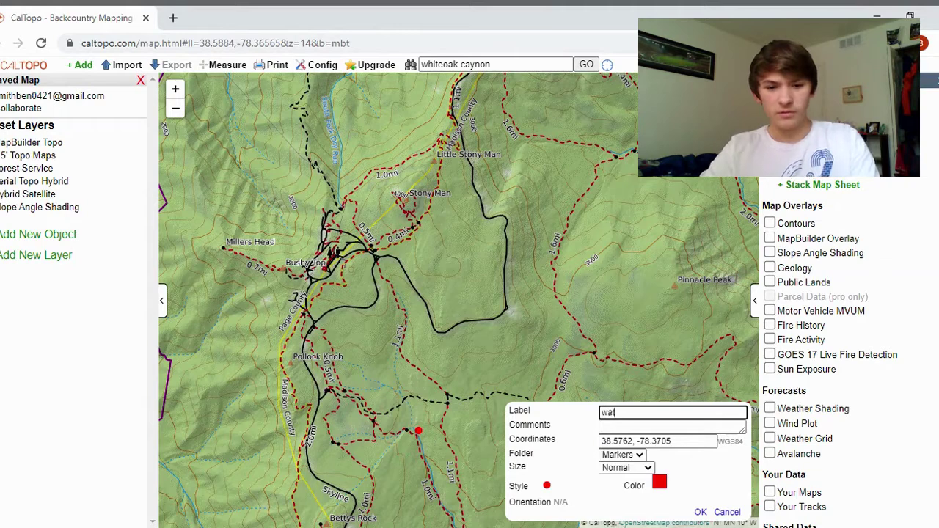
text(ll)
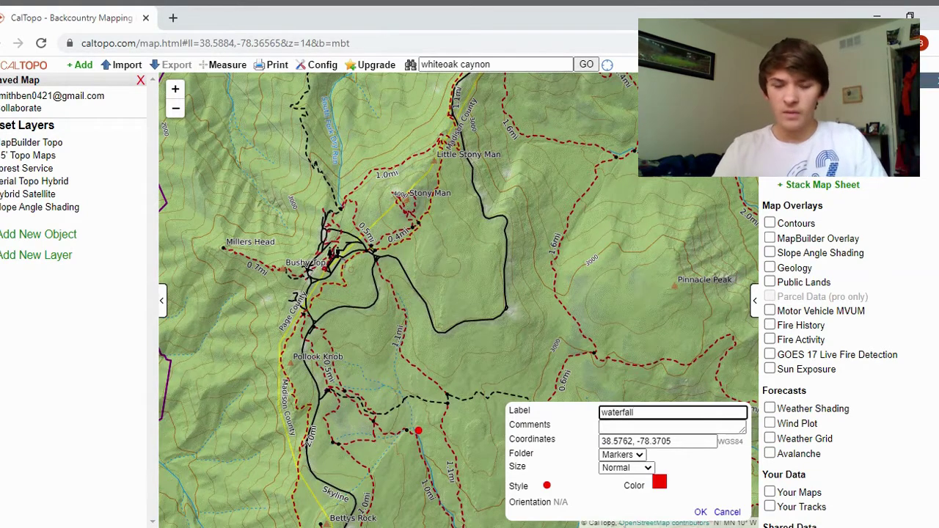
- Make the waterfall marker black and Large (2x), leaving its comments empty
click(659, 482)
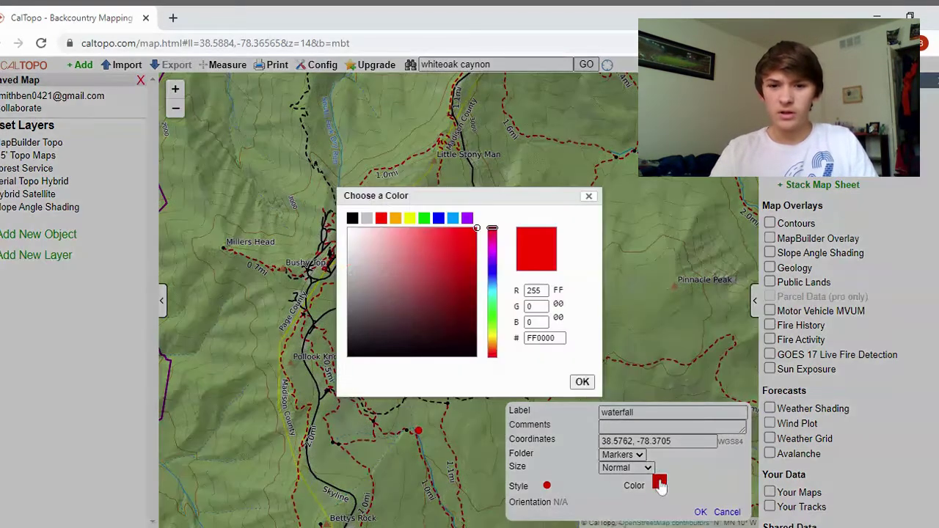
click(353, 218)
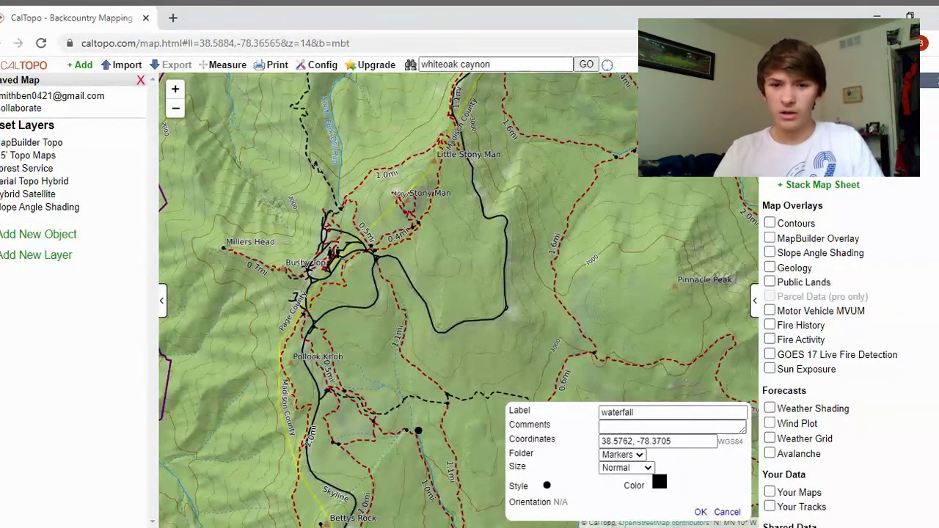
click(673, 425)
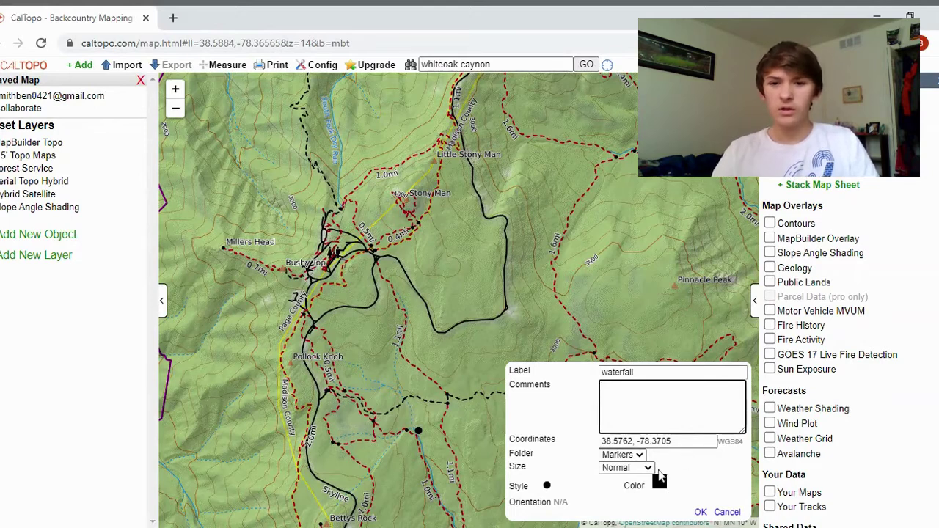
click(658, 479)
click(648, 467)
click(621, 403)
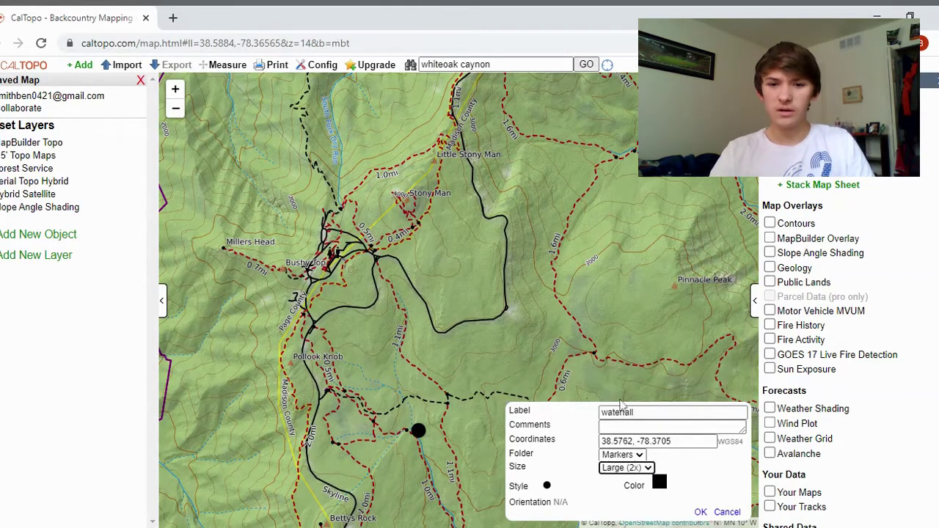
click(547, 488)
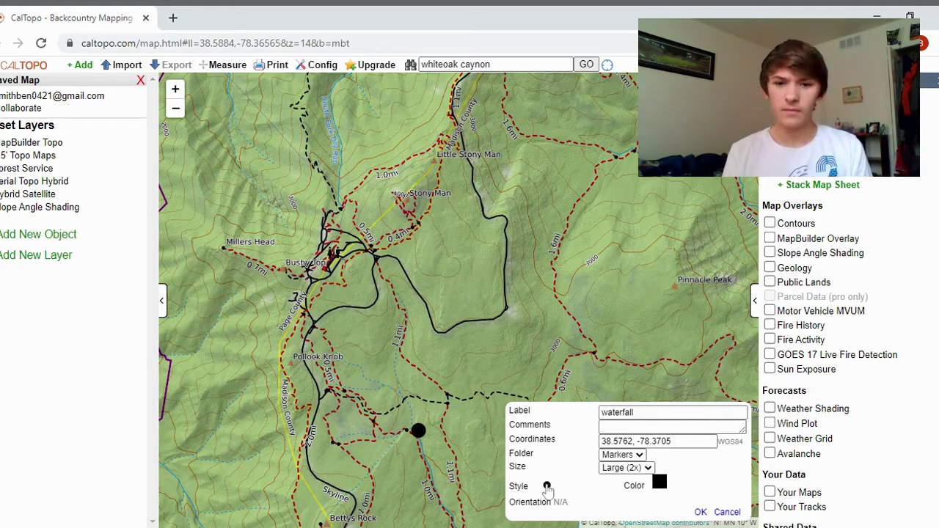
- Keep the plain dot icon for the waterfall marker and zoom the map out
click(546, 488)
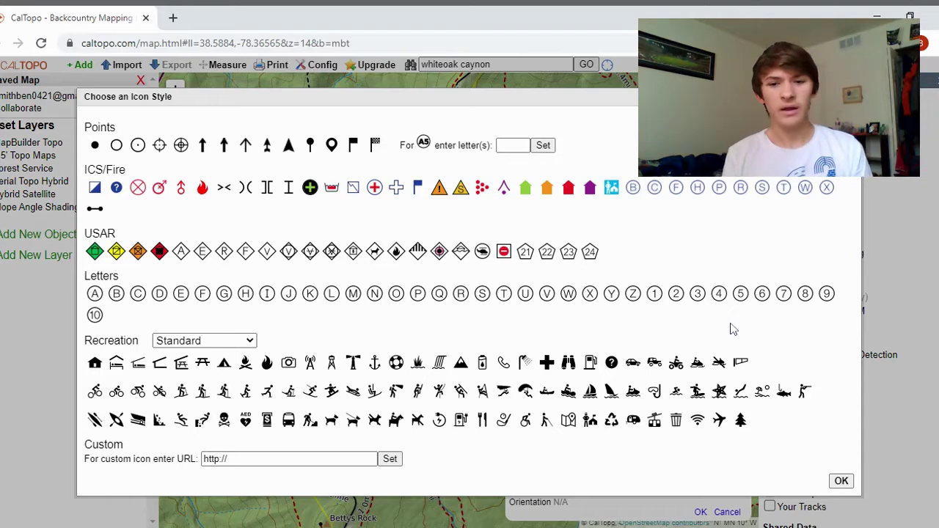
click(842, 481)
drag(552, 361, 559, 323)
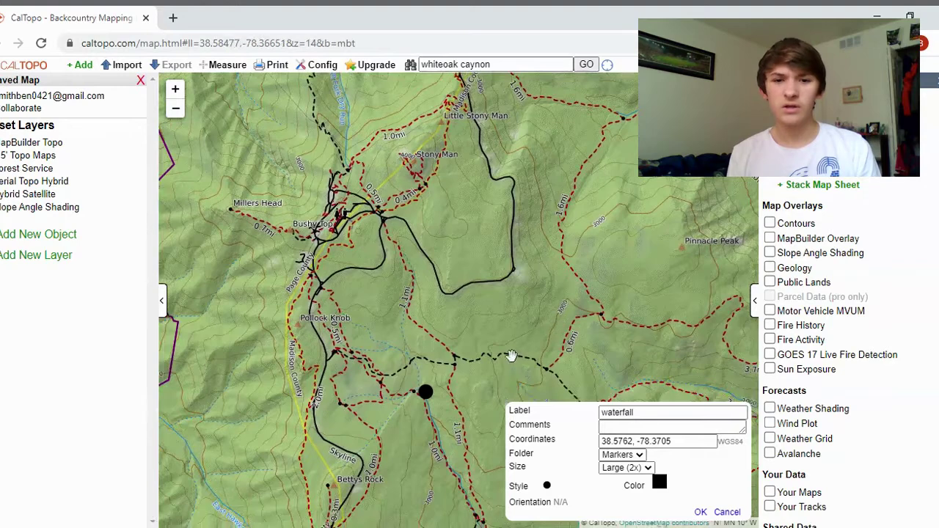
scroll(550, 308, down, 2)
scroll(538, 285, down, 1)
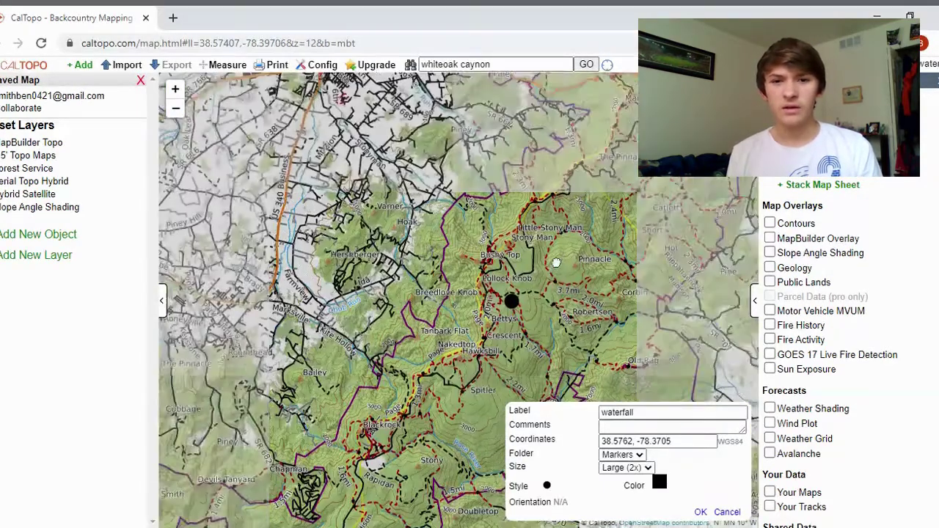
drag(540, 271, 491, 308)
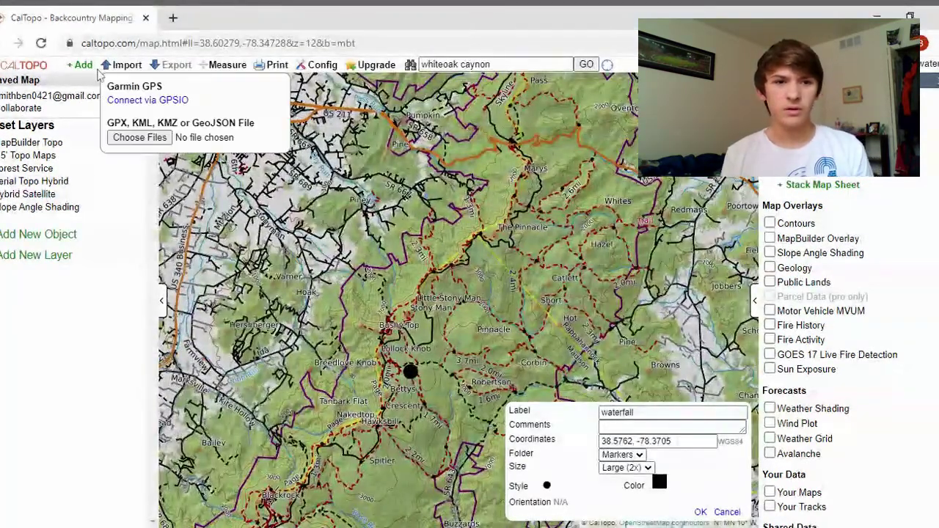
- Dismiss the one-object-at-a-time alert and save the waterfall marker
mouse_move(81, 65)
click(98, 104)
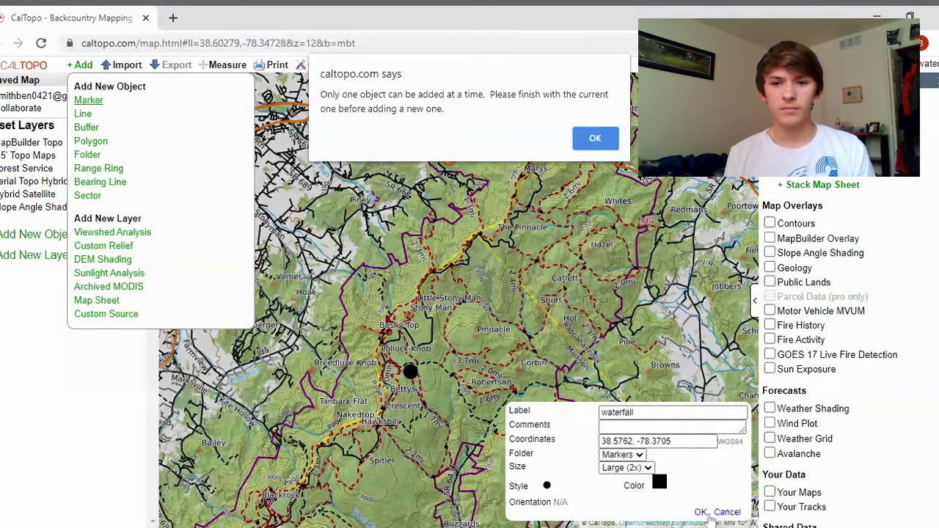
click(595, 140)
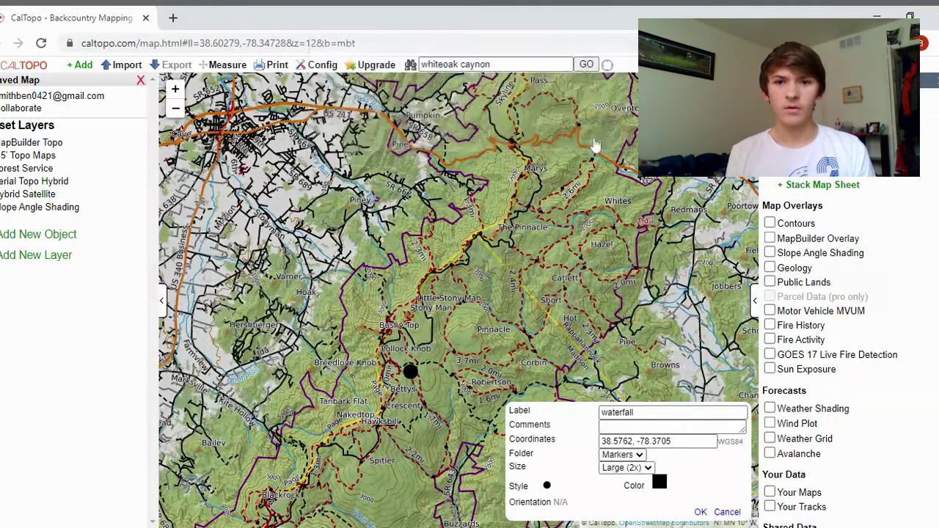
click(701, 512)
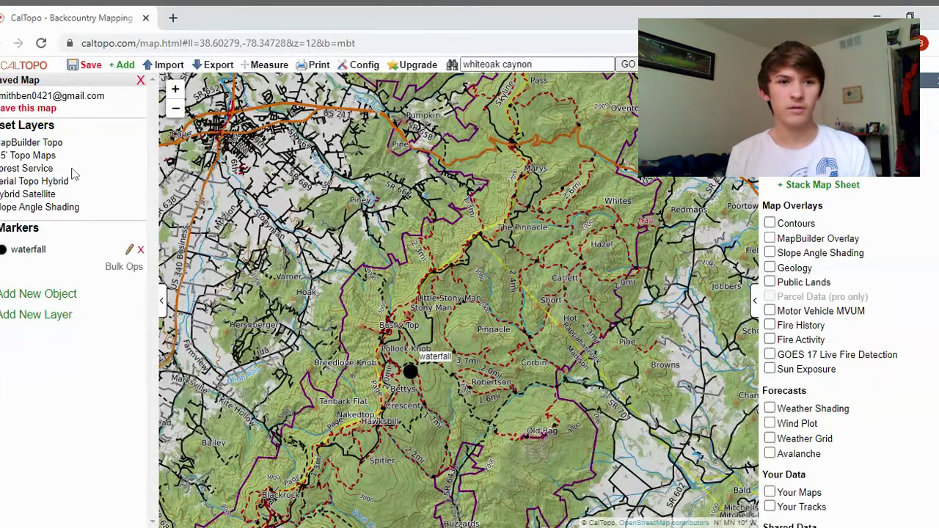
- Add a second marker on The Pinnacle labelled 'mount'
click(124, 65)
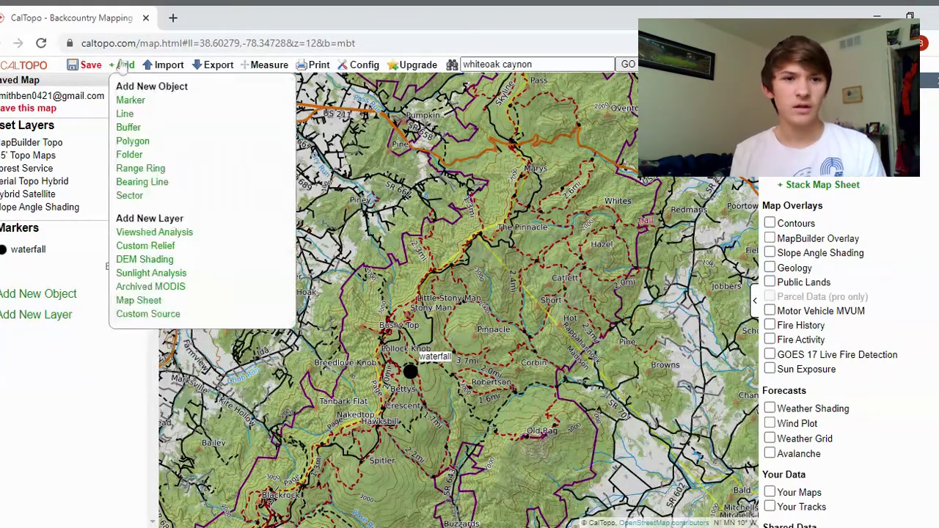
click(131, 100)
mouse_move(459, 301)
mouse_down()
mouse_move(492, 230)
mouse_move(480, 233)
mouse_up()
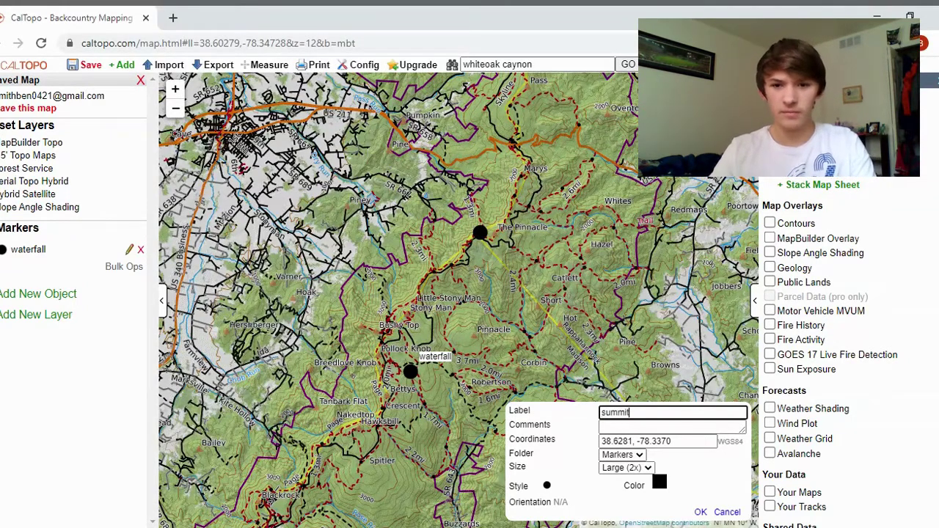
click(547, 486)
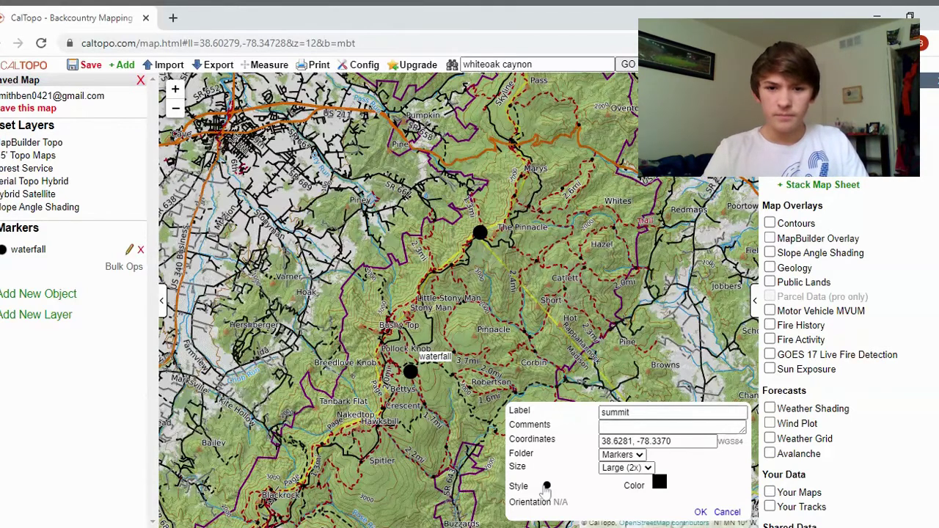
- Give the mount marker a red triangle peak icon
click(547, 487)
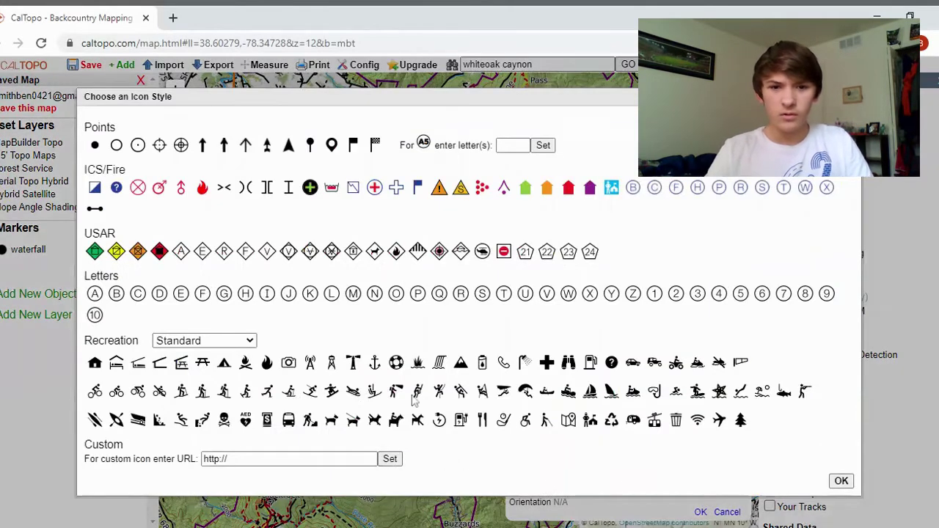
click(461, 362)
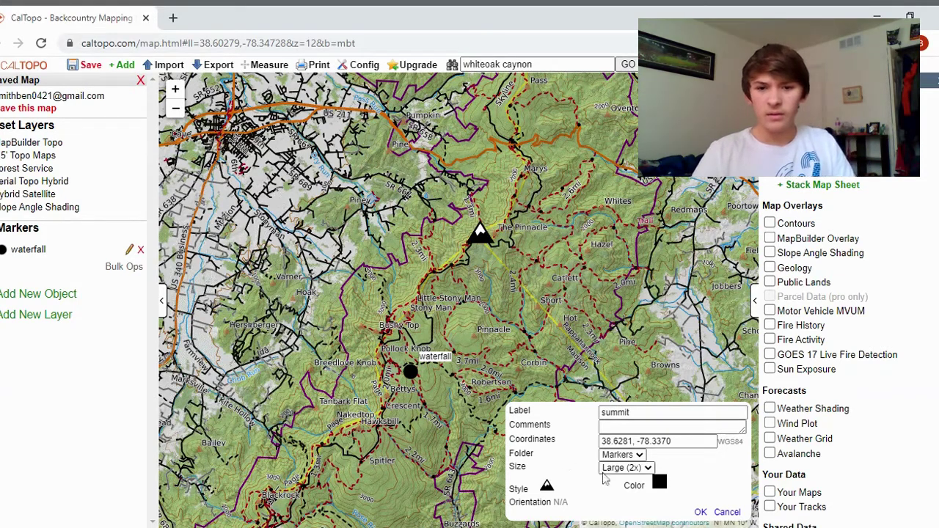
click(659, 483)
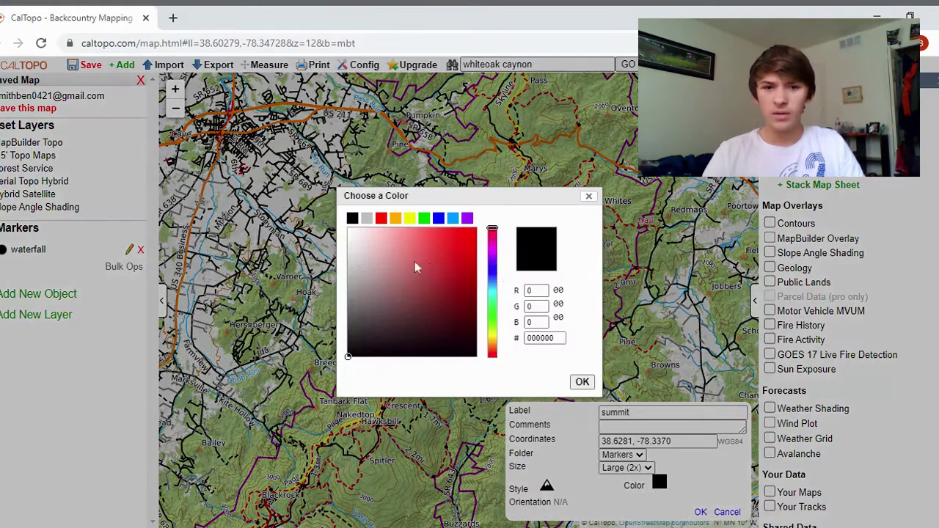
click(381, 218)
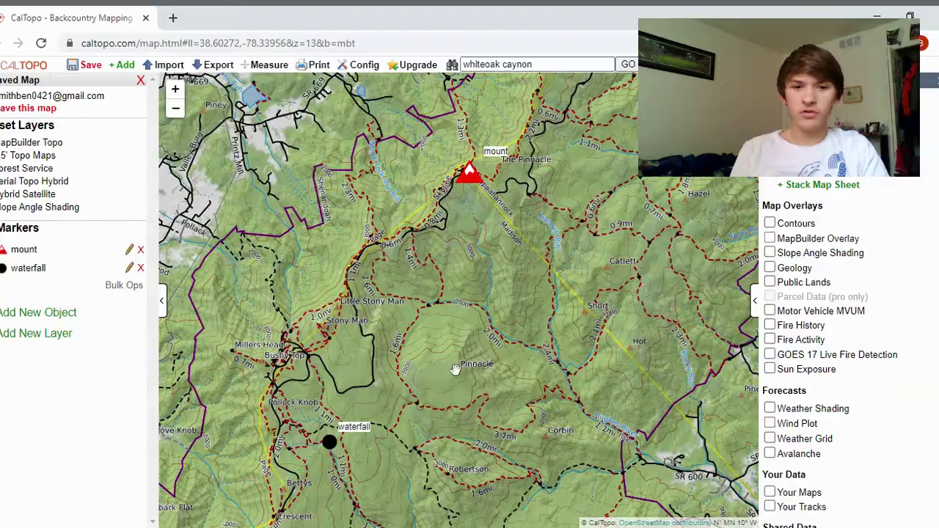
drag(455, 369, 492, 362)
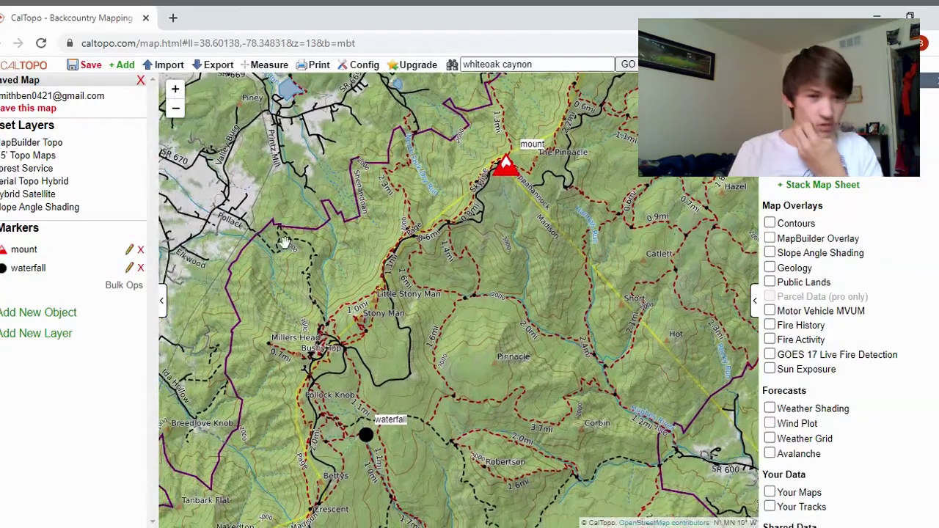
click(123, 65)
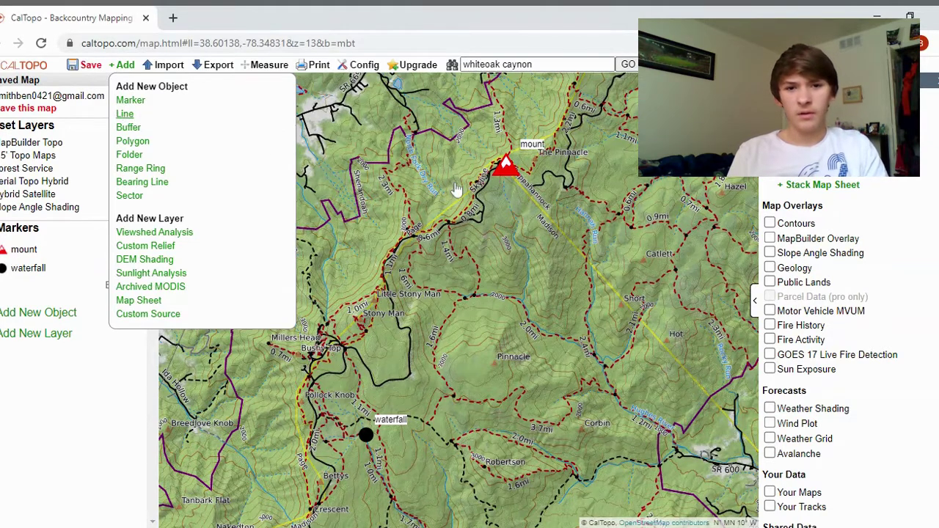
- Draw a trail-snapped red line from the mount marker to the waterfall marker (9.15 km)
click(126, 114)
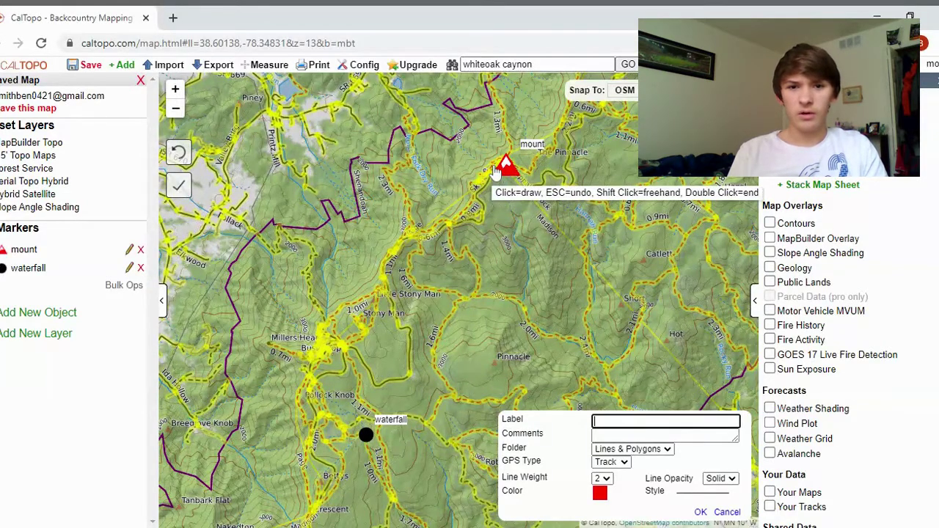
drag(493, 172, 484, 174)
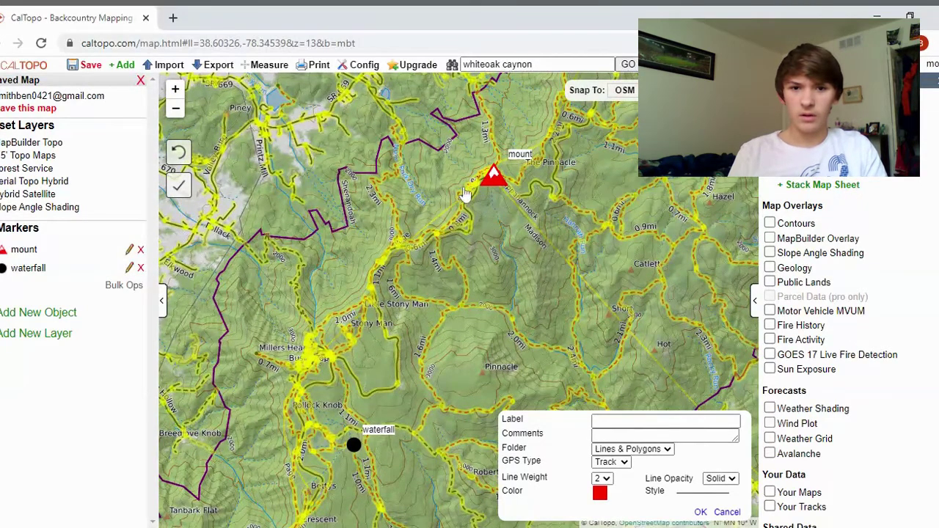
click(478, 177)
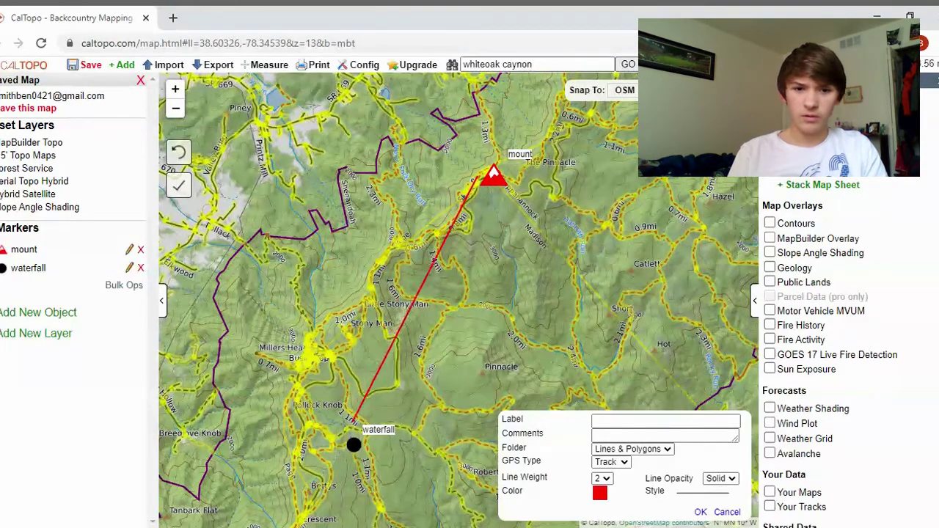
click(355, 445)
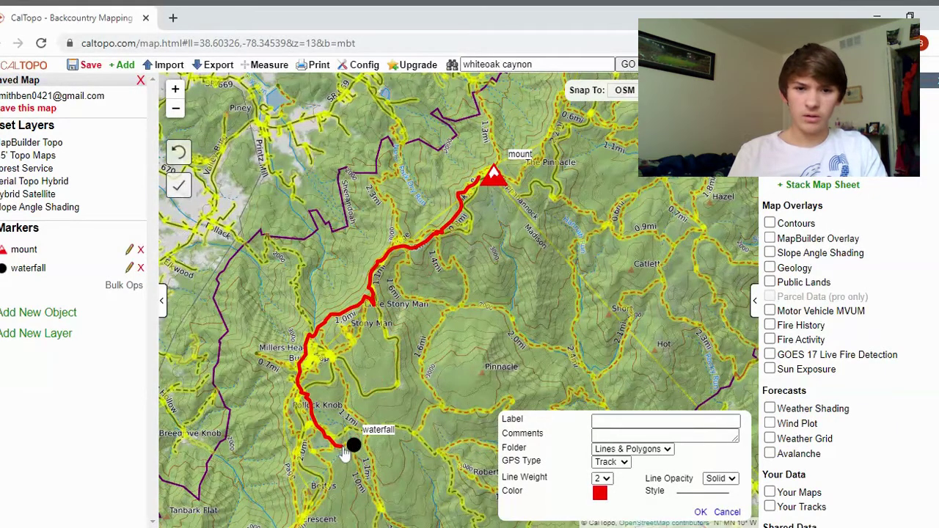
key(Return)
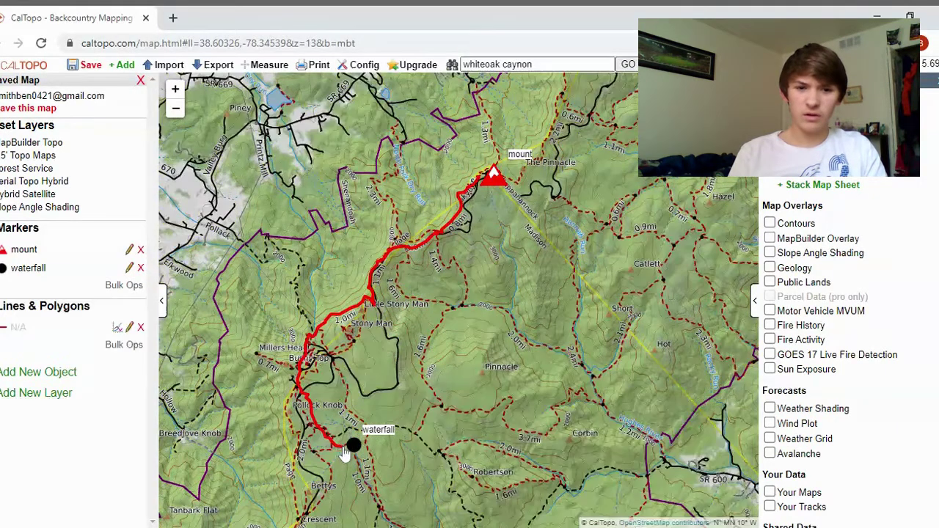
click(352, 304)
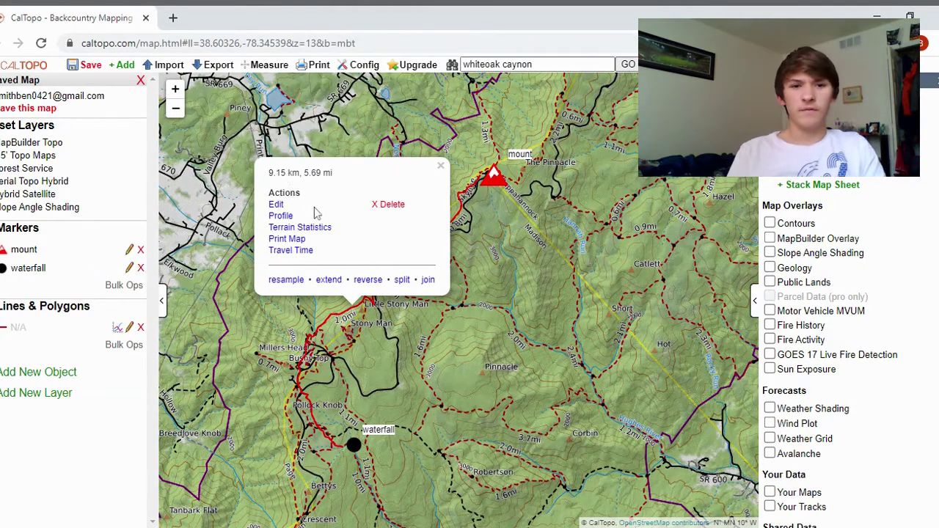
- View the route's elevation profile (3066'–3661', +1039' / -1214' gain) and close it
click(286, 217)
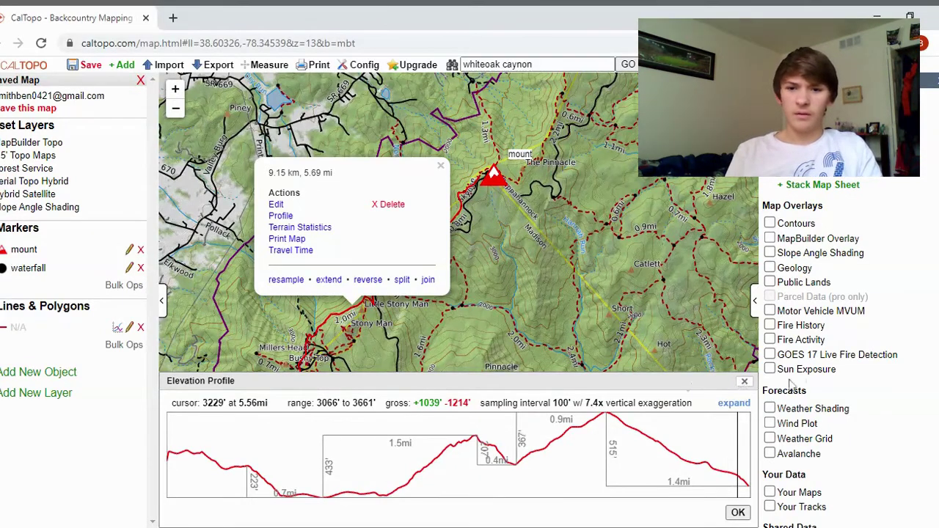
click(745, 381)
- Check the route's terrain statistics (average slope 14°, max 41°, 88% forest), then close them
click(327, 233)
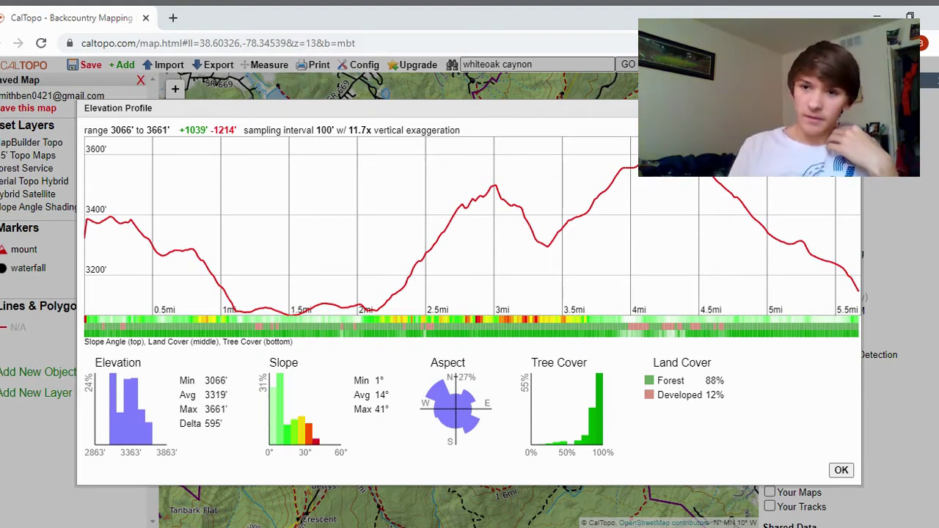
key(Escape)
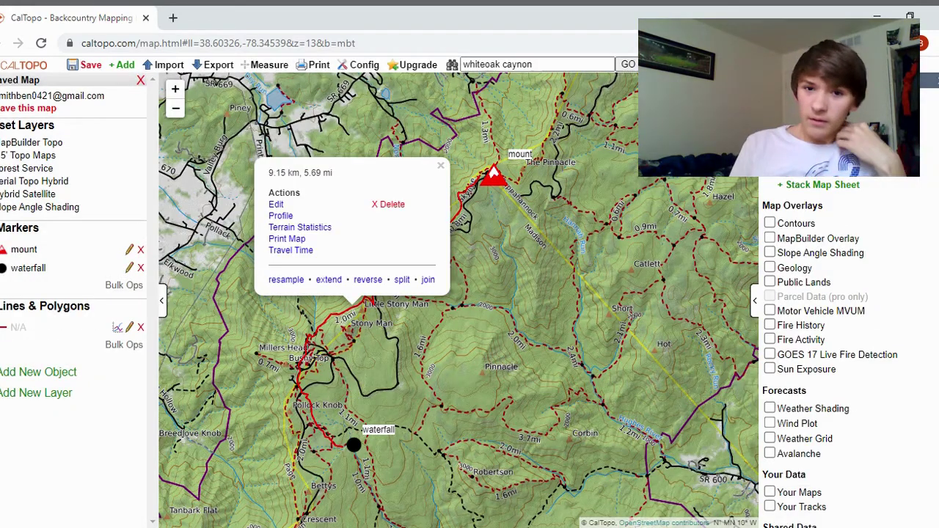
- Check the route's travel times (hike 3 h, off trail 7.8 h, ski 2.6 h), then close the popup
click(305, 251)
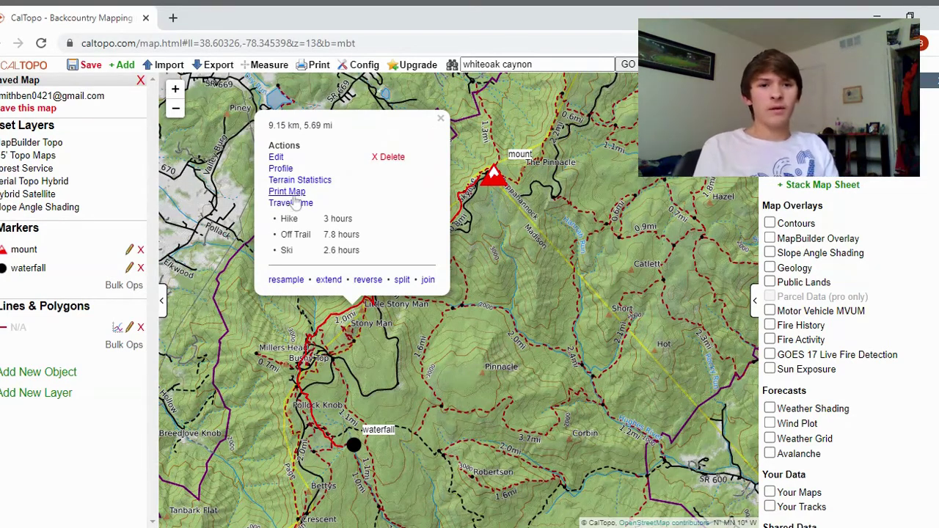
click(441, 119)
- Save the map as 'example' with URL viewing permission and open the saved-maps list
drag(471, 321, 449, 250)
scroll(393, 326, down, 1)
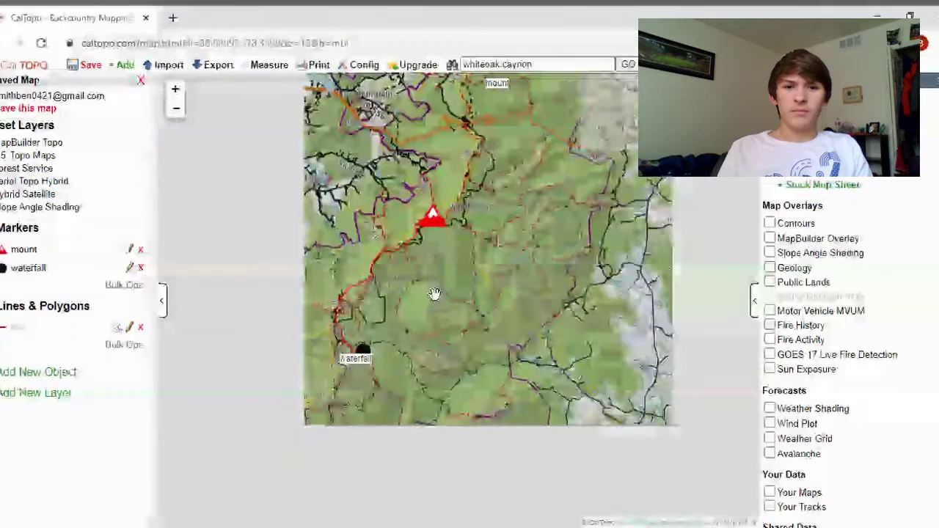
drag(435, 298, 517, 344)
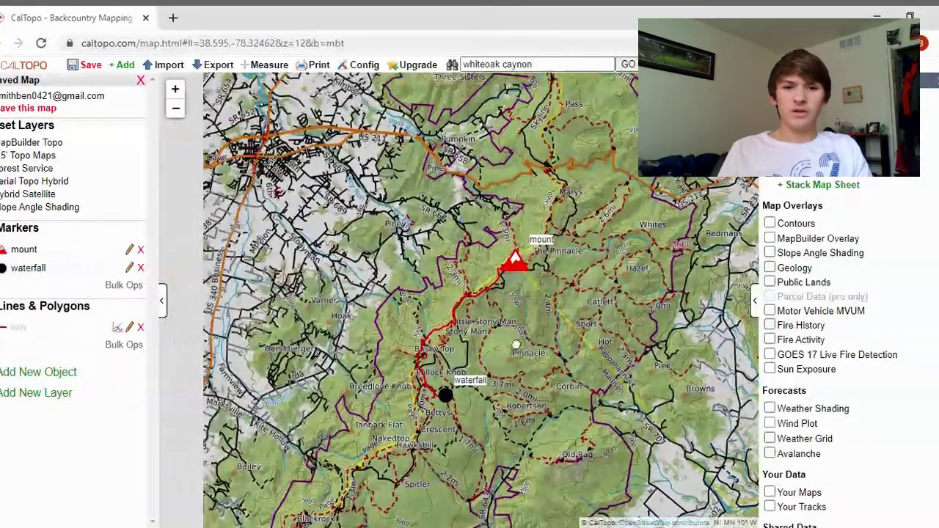
scroll(517, 345, down, 1)
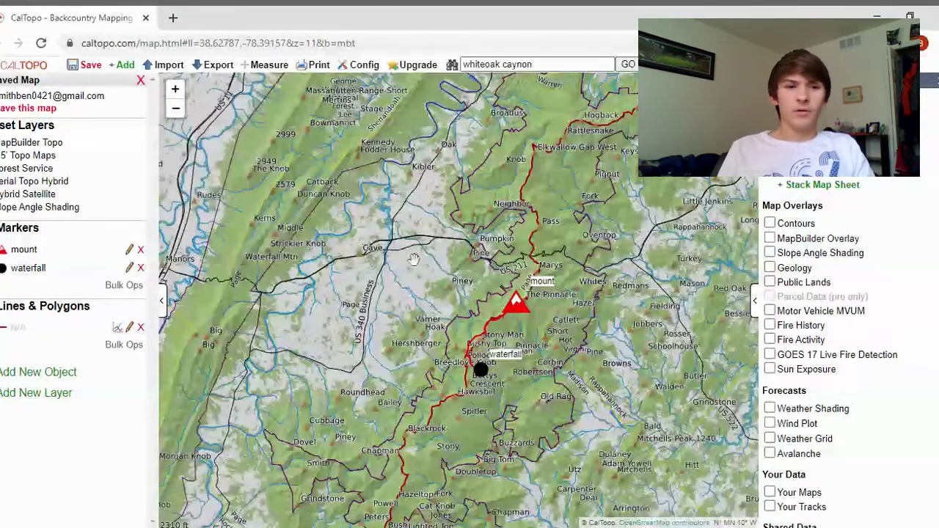
click(91, 65)
click(213, 214)
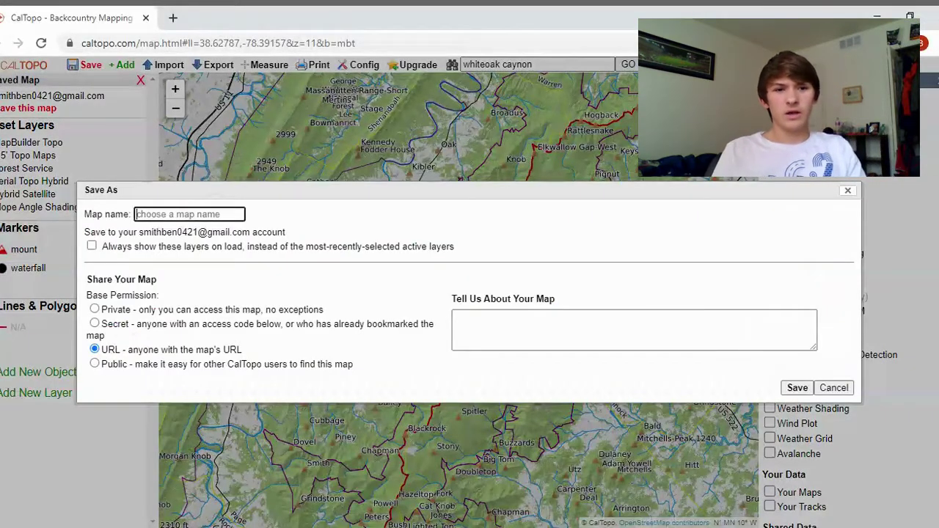
text(example)
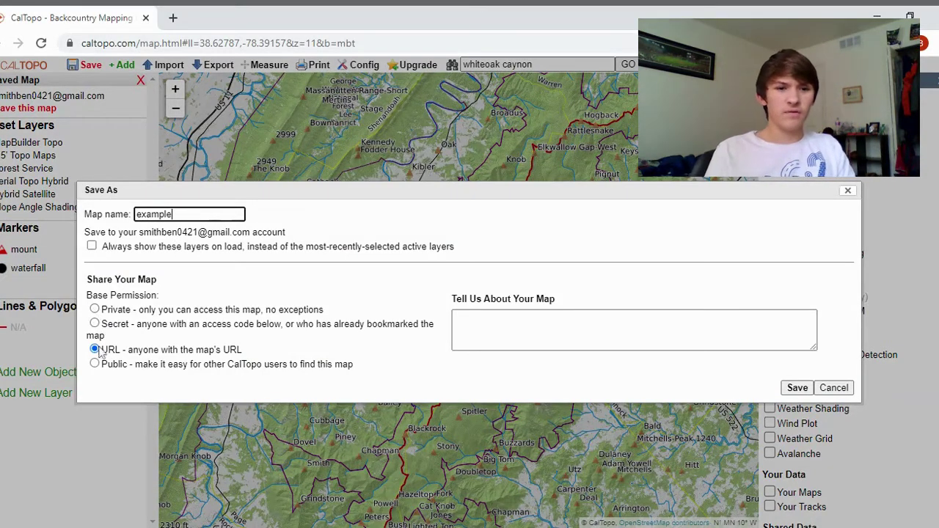
click(477, 327)
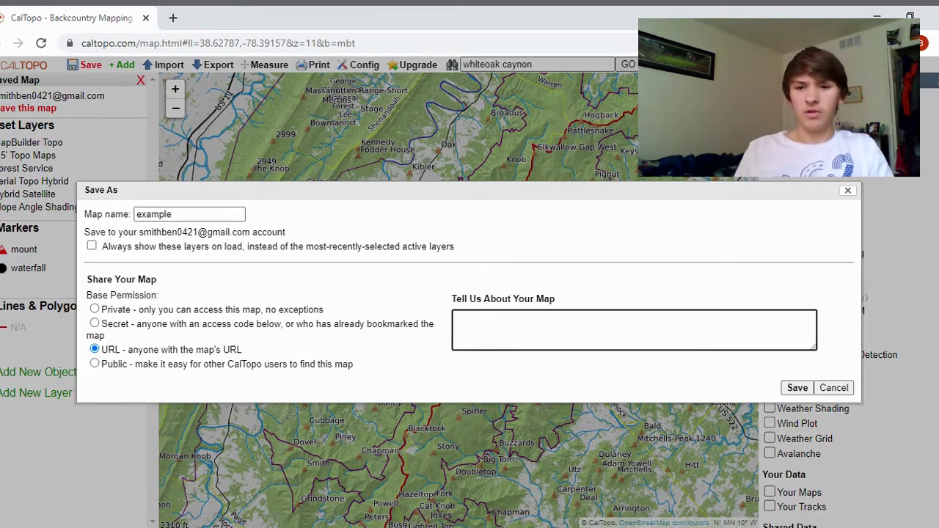
click(796, 388)
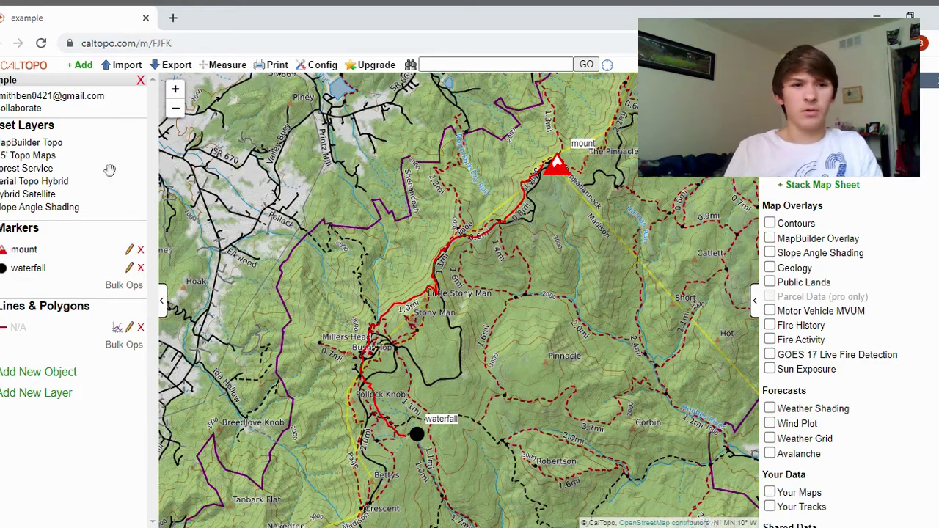
click(87, 103)
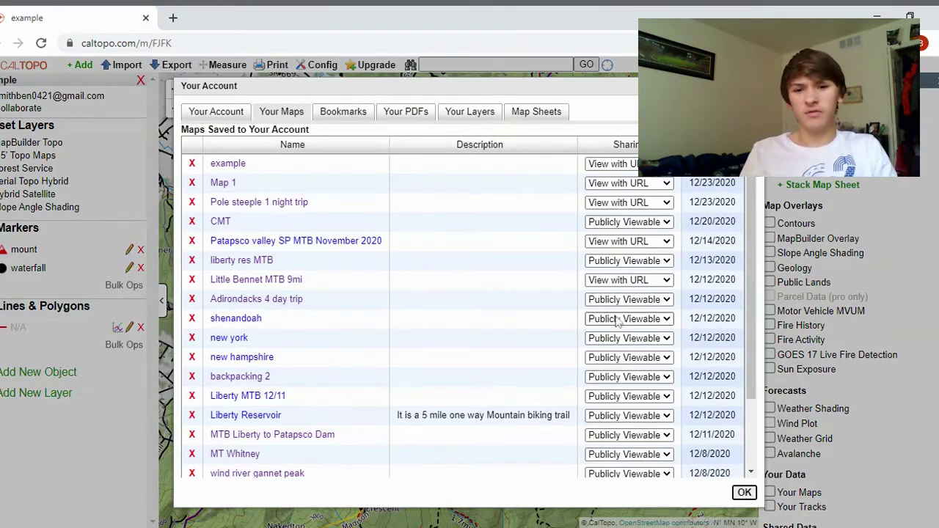
- Reopen the saved 'example' map from the saved-maps list with its markers and red route
scroll(587, 258, down, 2)
scroll(588, 258, up, 2)
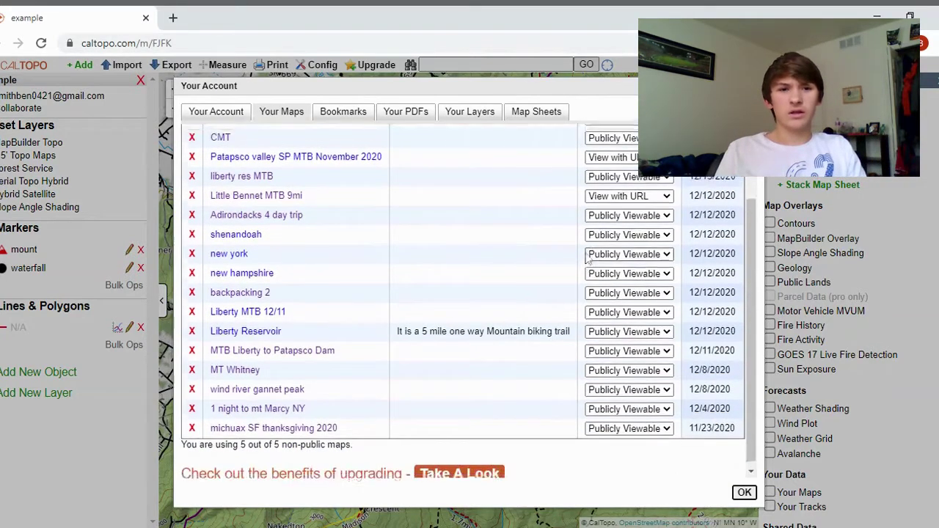
click(235, 167)
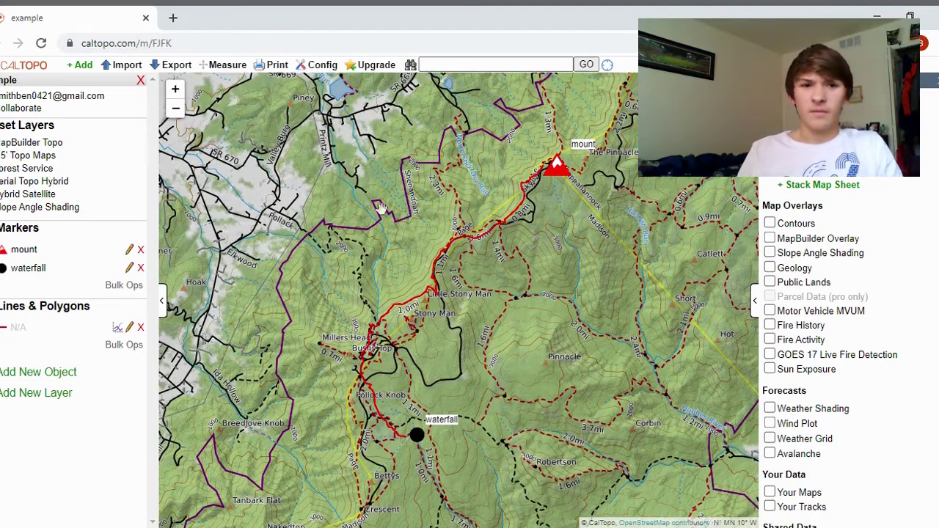
- Use Measure Distance across the map, read the 5.75 km (3.57 mi) result and dismiss it
click(229, 66)
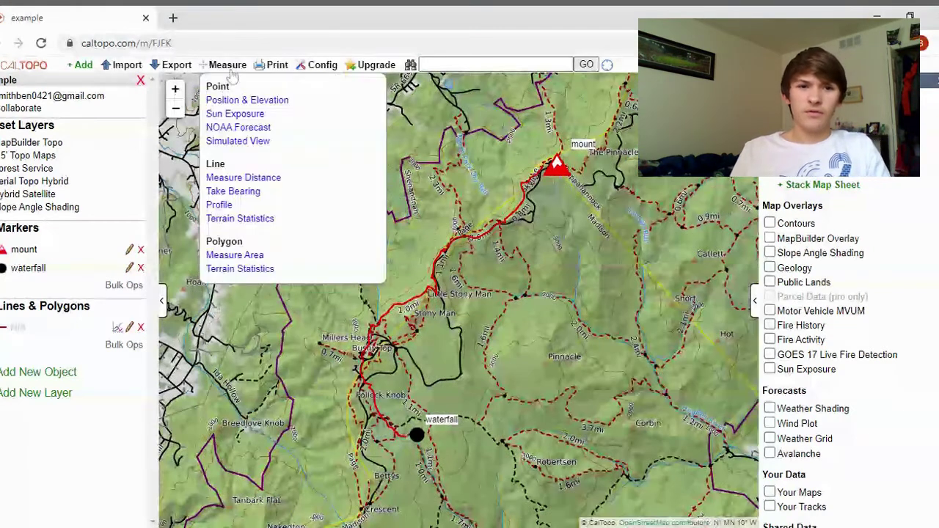
click(252, 180)
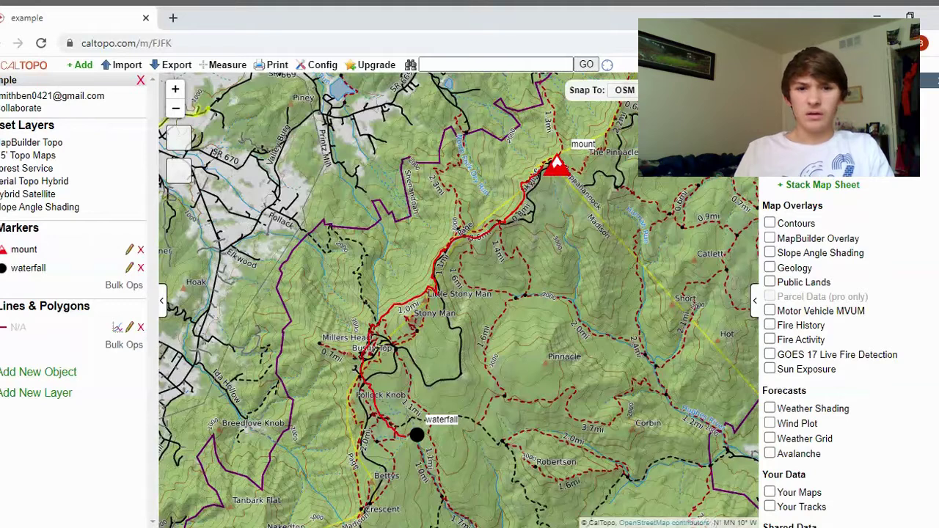
click(322, 270)
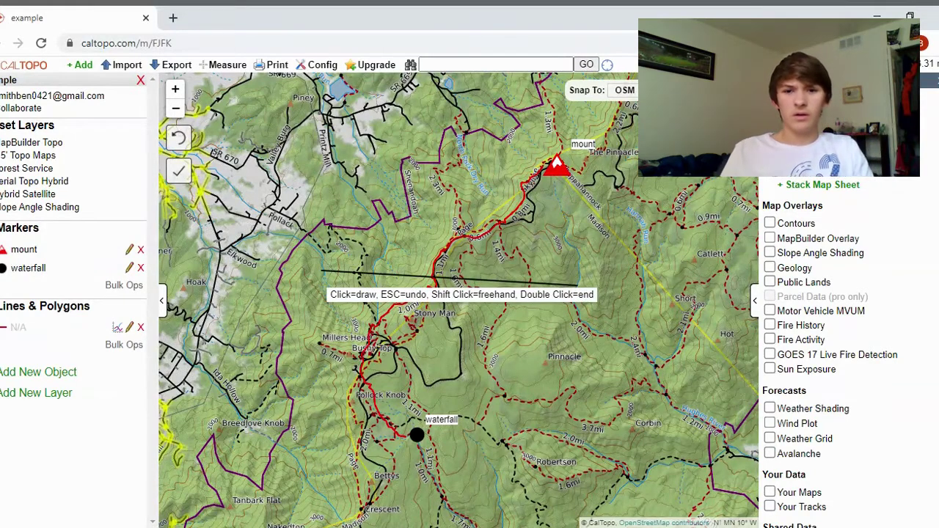
key(Escape)
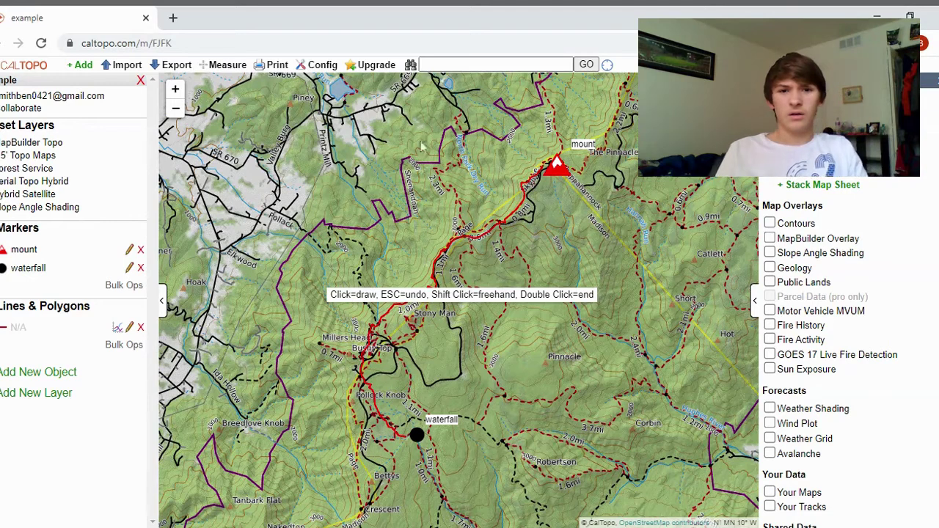
double_click(527, 361)
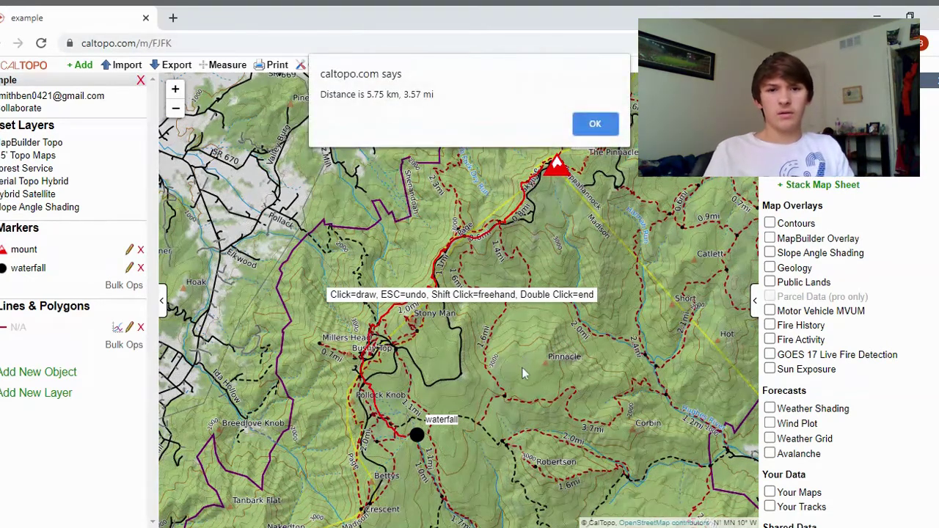
click(596, 125)
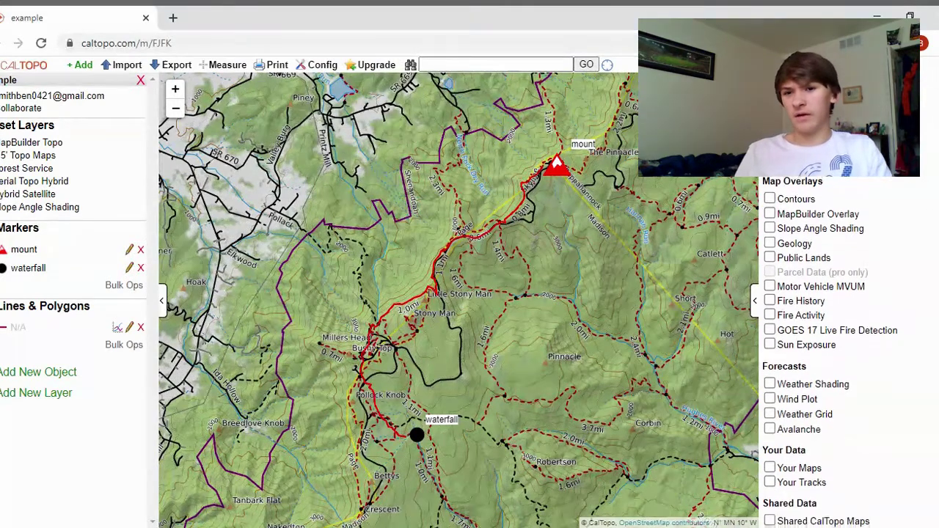
- Turn off Contours and preview Slope Angle Shading, Public Lands and Fire History overlays
scroll(829, 367, down, 1)
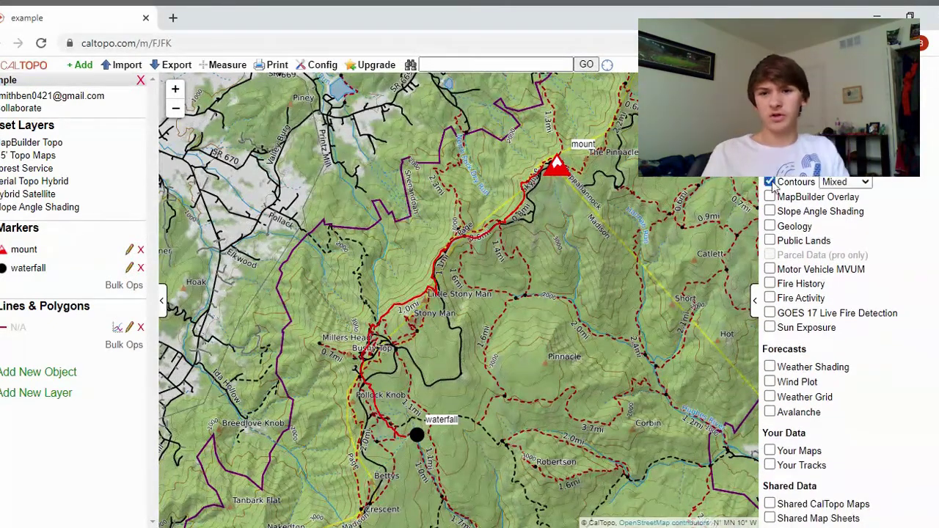
click(771, 184)
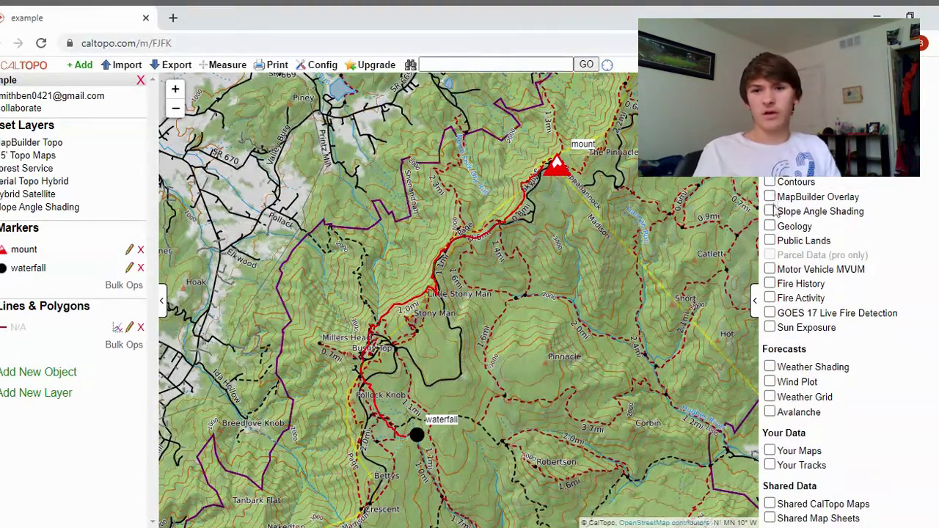
click(770, 211)
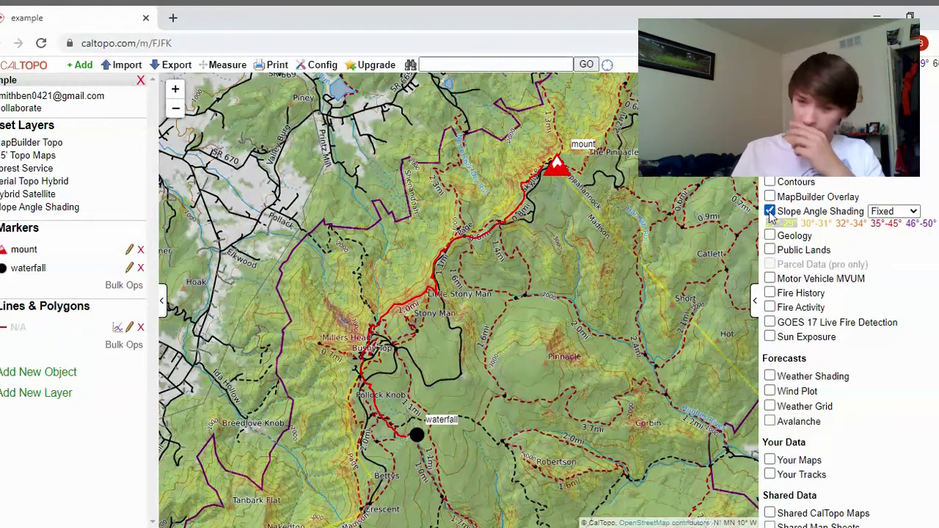
click(770, 211)
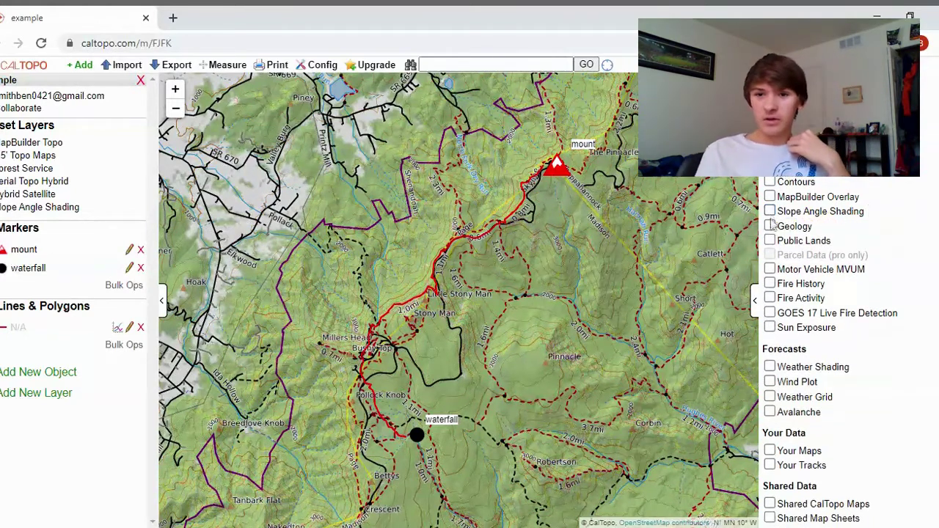
click(771, 241)
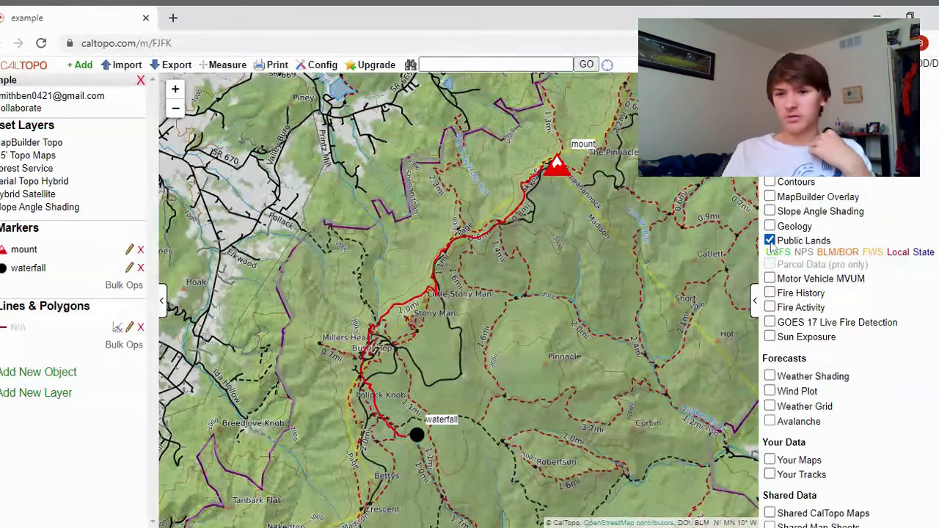
click(770, 241)
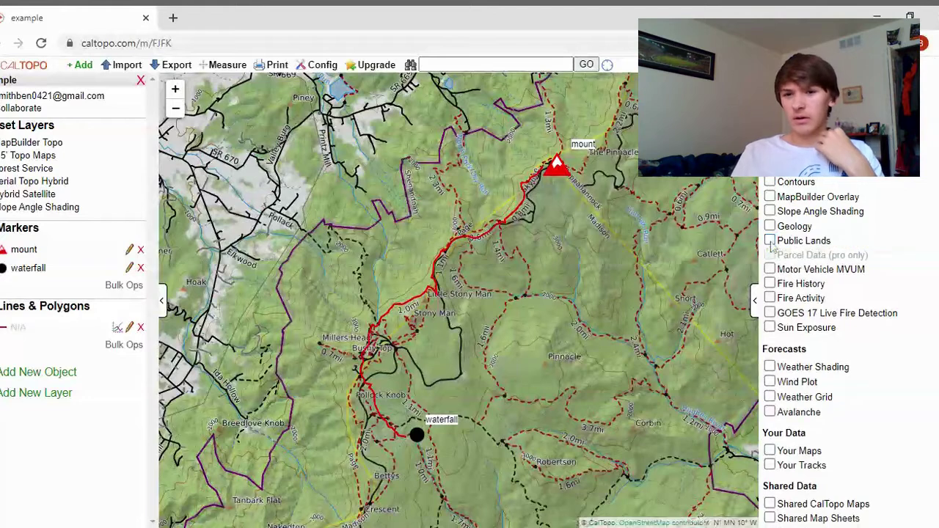
click(771, 282)
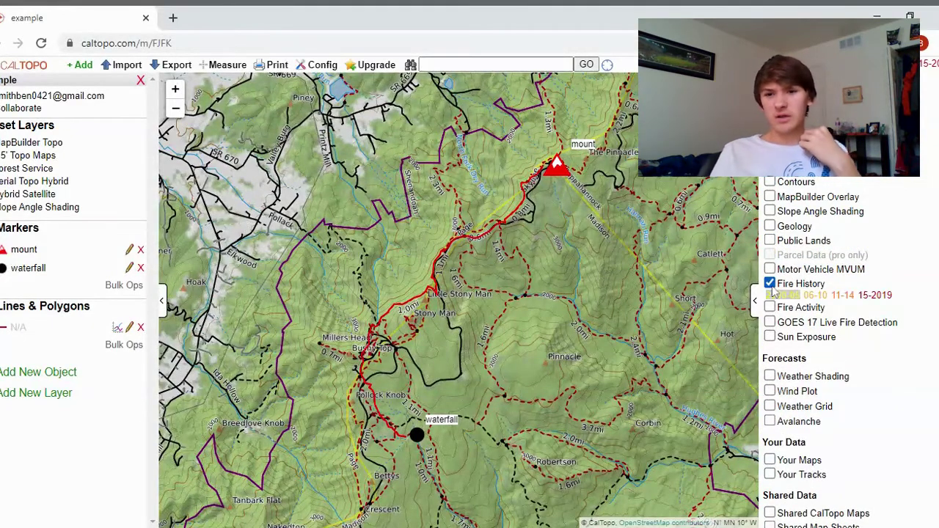
click(771, 285)
- Preview Sun Exposure and Avalanche overlays, then turn on Weather Shading at 24hr Low
click(771, 327)
click(770, 327)
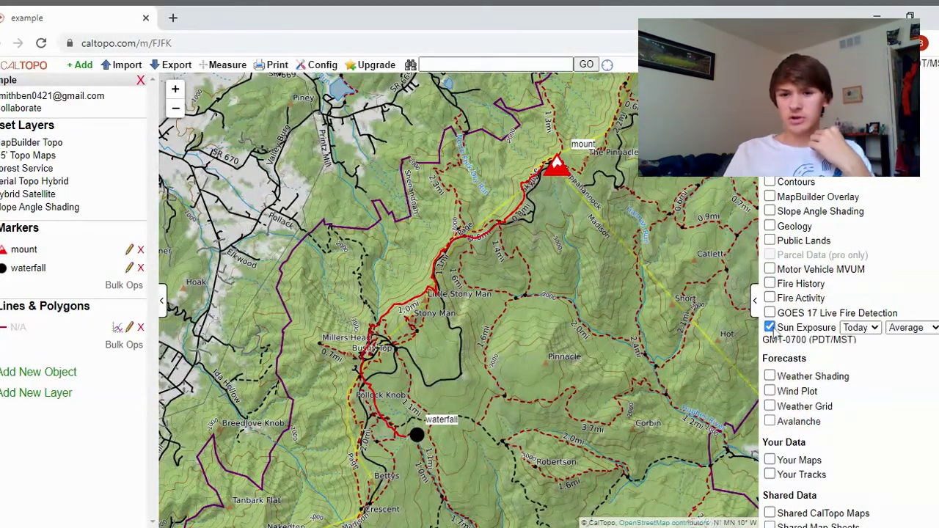
click(770, 414)
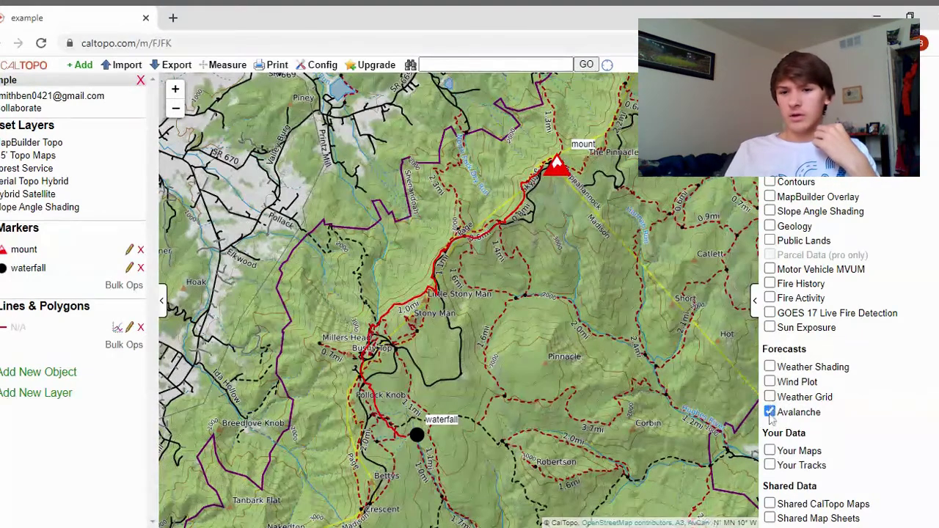
click(771, 412)
scroll(863, 404, down, 2)
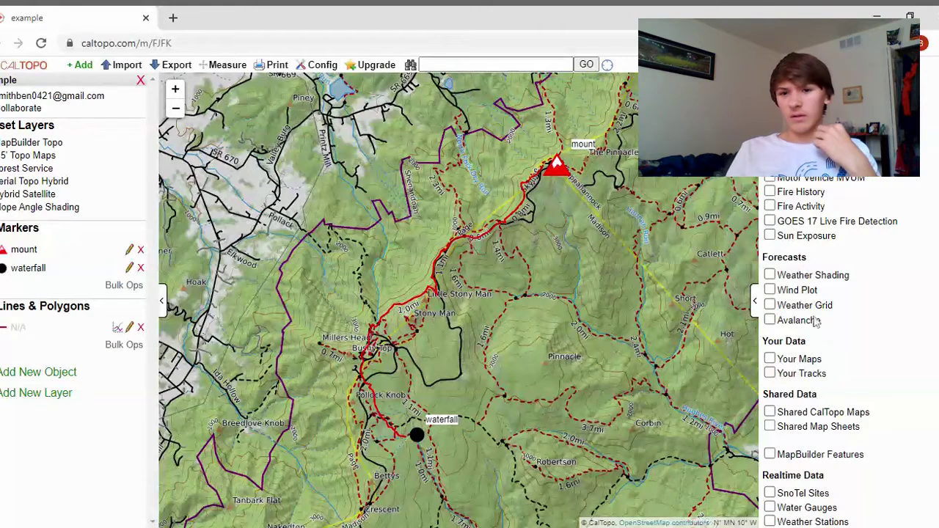
click(778, 277)
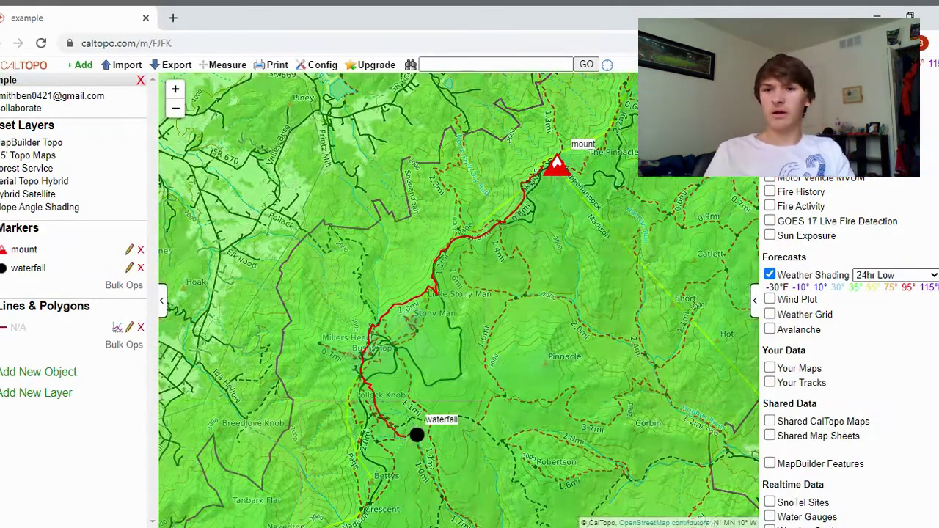
- Switch Weather Shading to 24hr Snowfall, then to 24hr High, recentring the map on the route
key(Down)
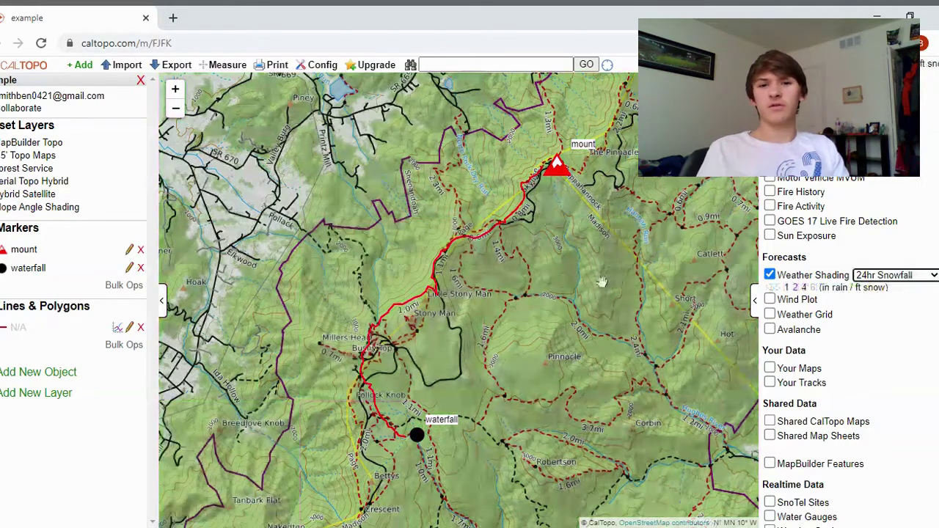
drag(602, 283, 653, 290)
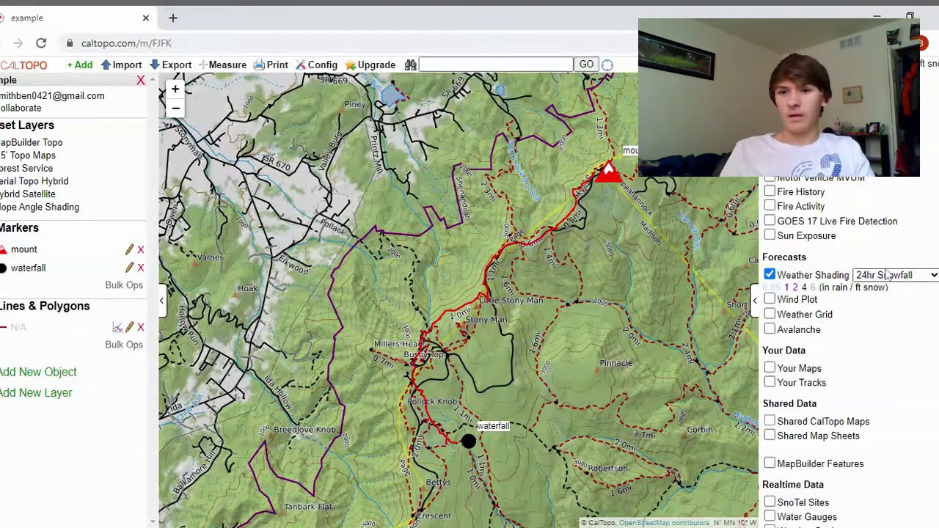
key(Up)
key(Up)
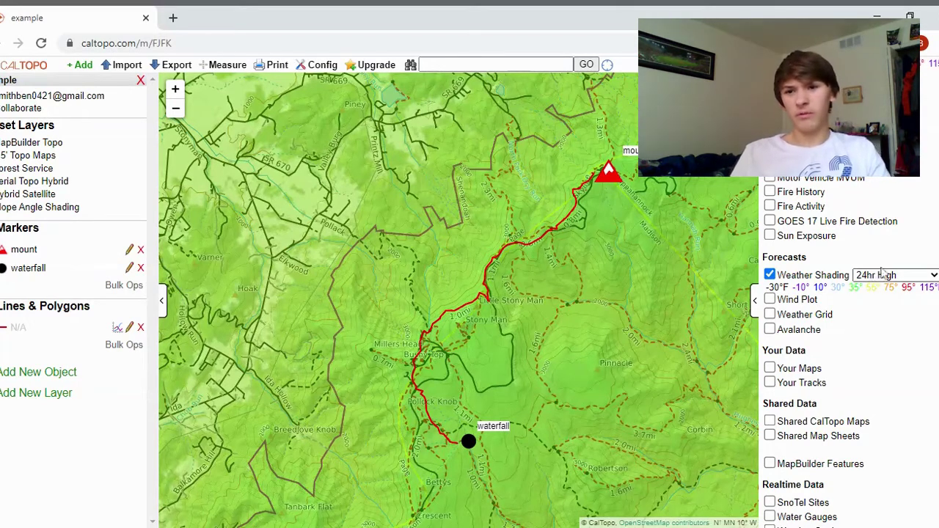
drag(650, 248, 603, 268)
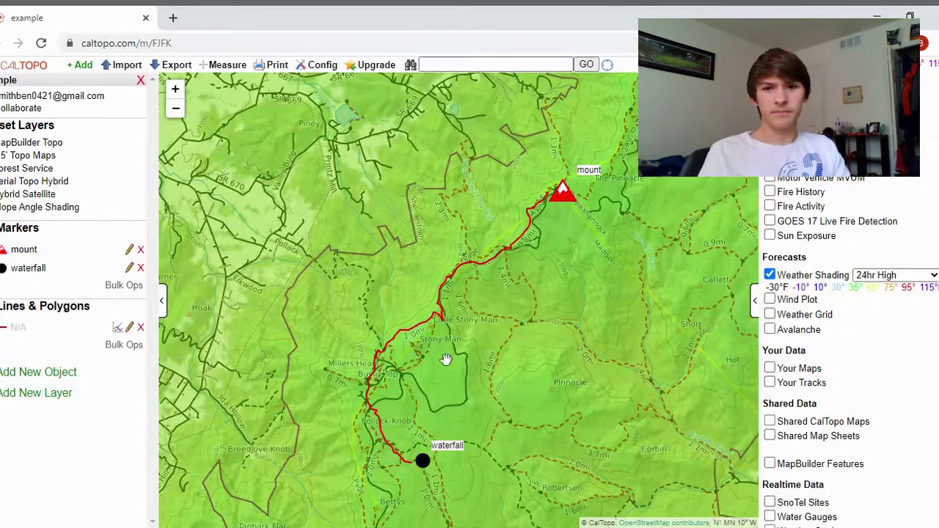
- Turn on the Water Gauges layer
scroll(916, 420, down, 1)
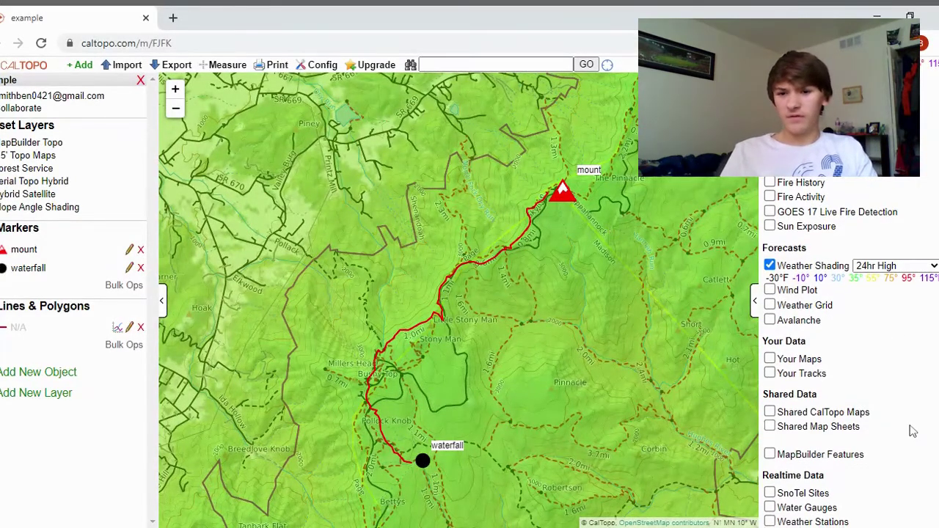
click(770, 508)
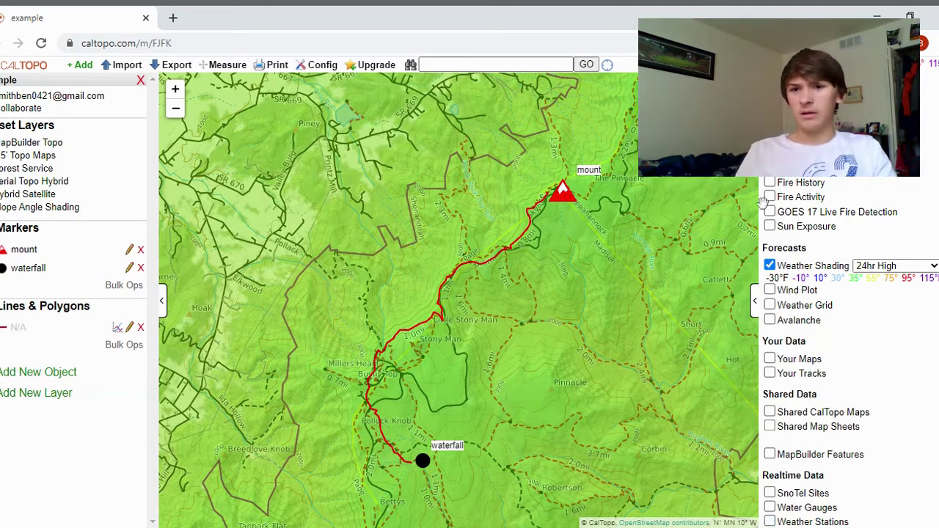
scroll(802, 223, up, 1)
scroll(804, 225, up, 2)
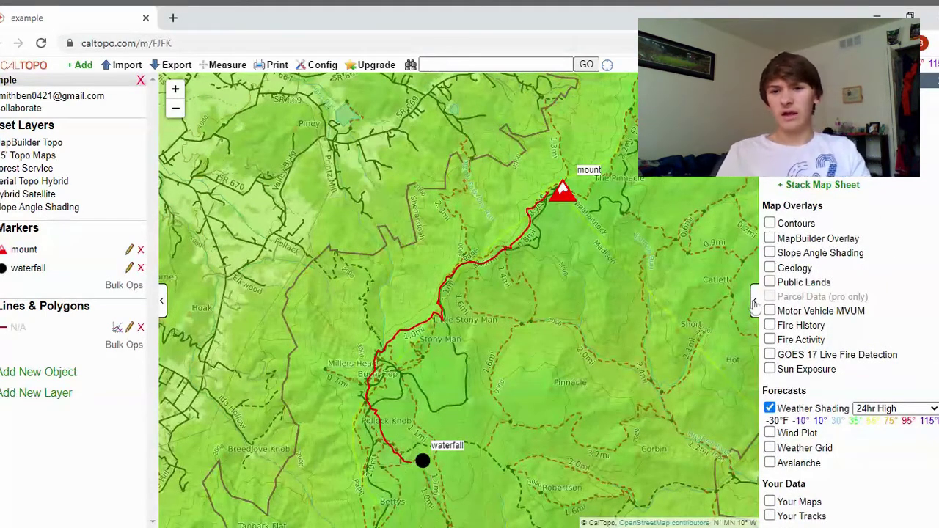
- Hide the layers list, close the route's popup and frame the route between both markers
click(756, 304)
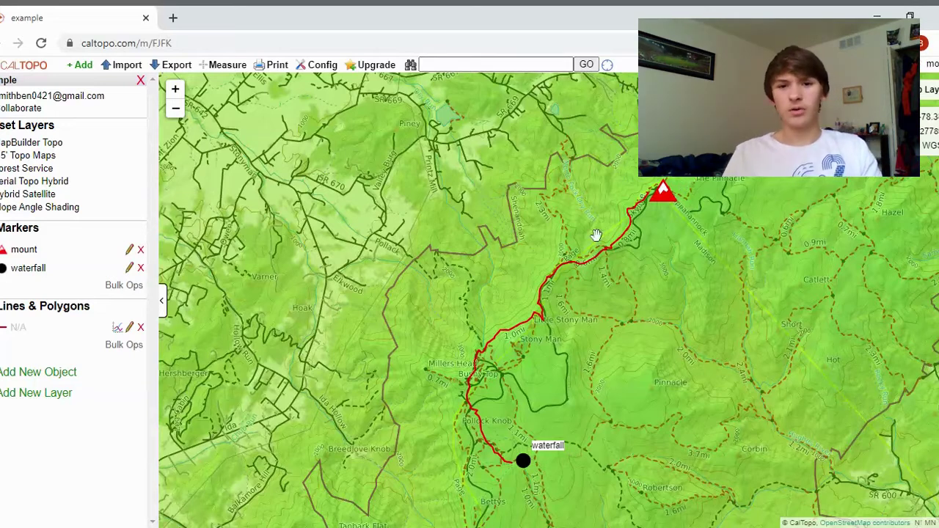
click(505, 330)
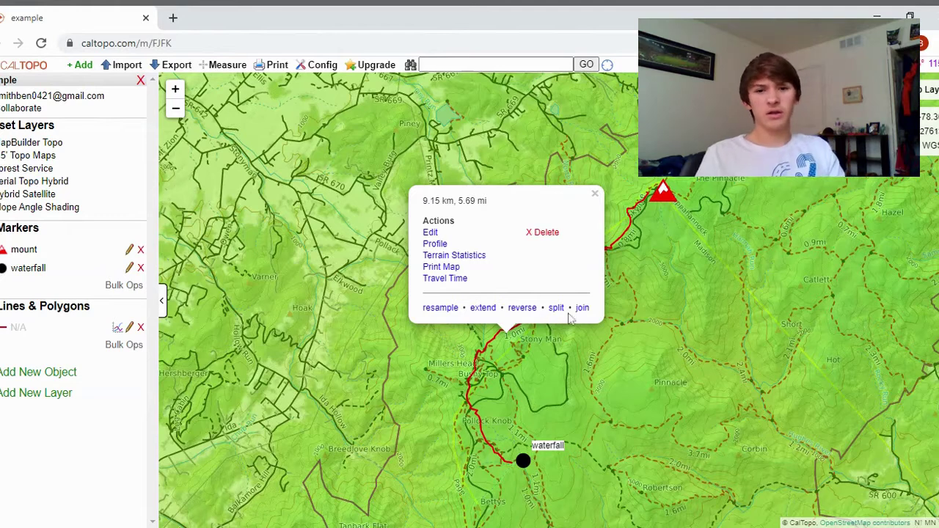
click(595, 197)
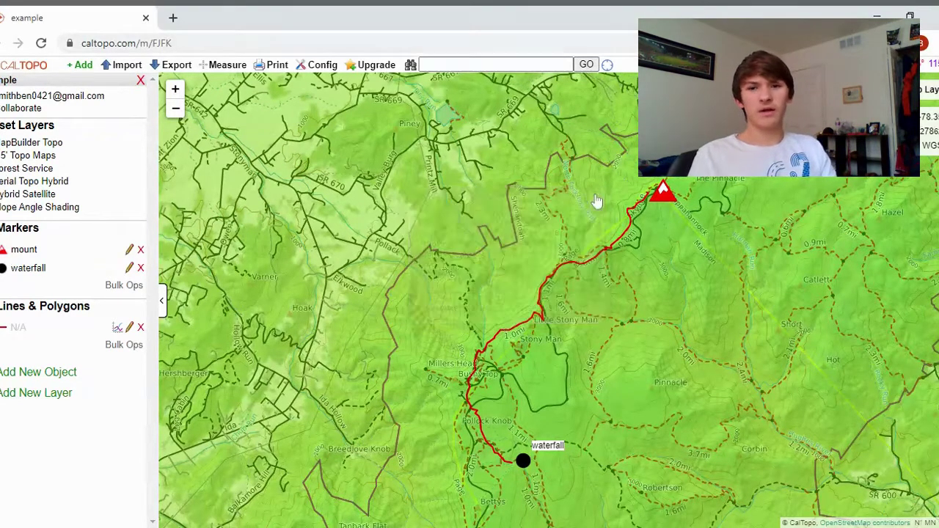
drag(722, 248, 614, 272)
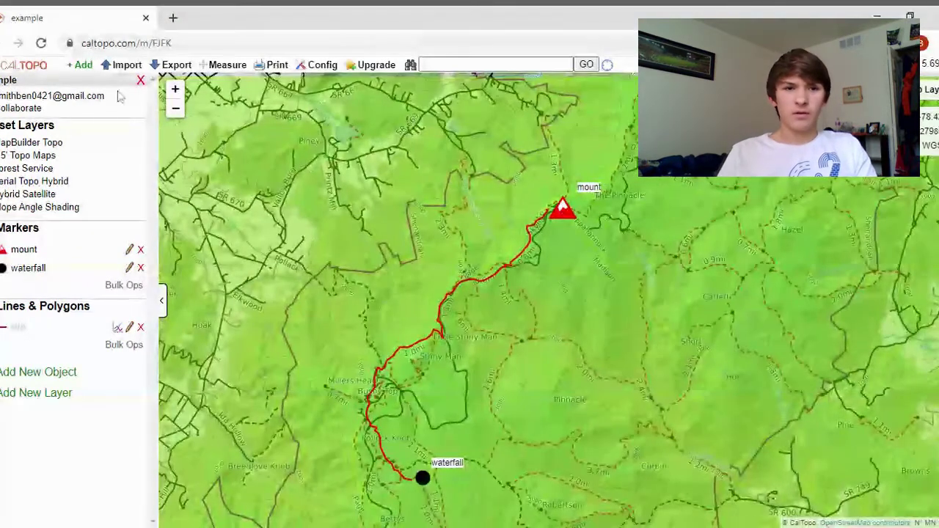
click(81, 64)
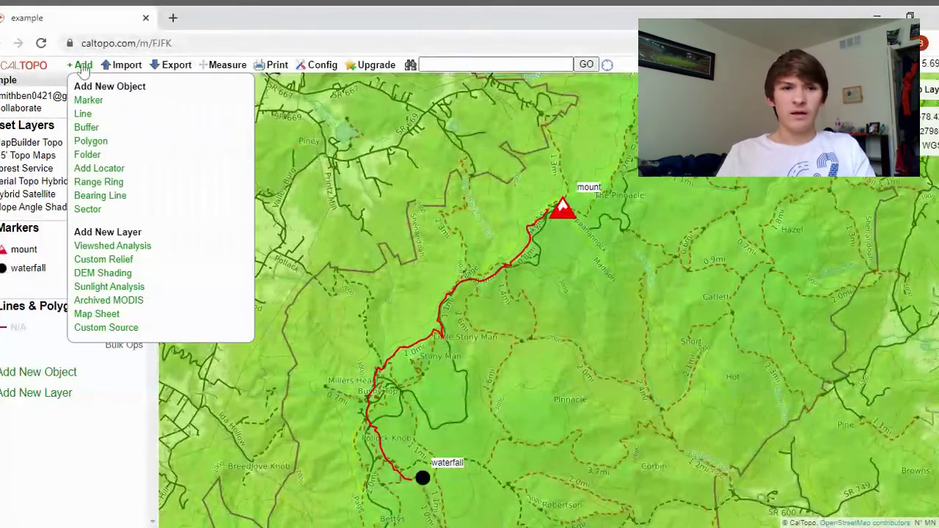
- Draw a 4.87 km line east from the mount marker, then open the original route's details
click(82, 114)
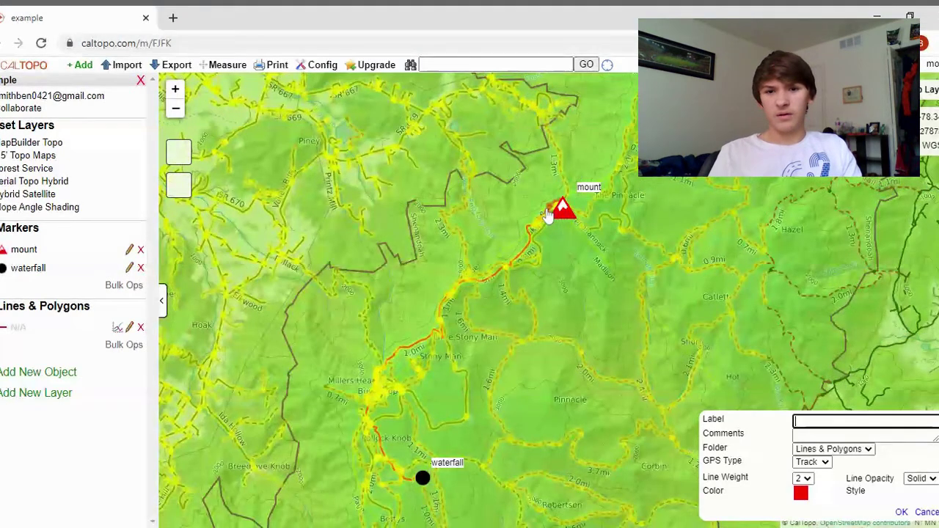
click(747, 193)
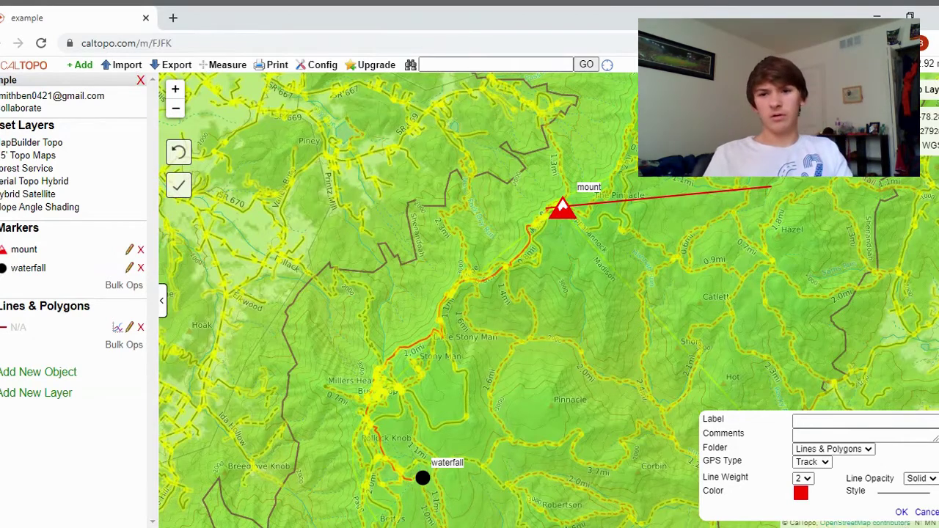
key(Return)
key(Return)
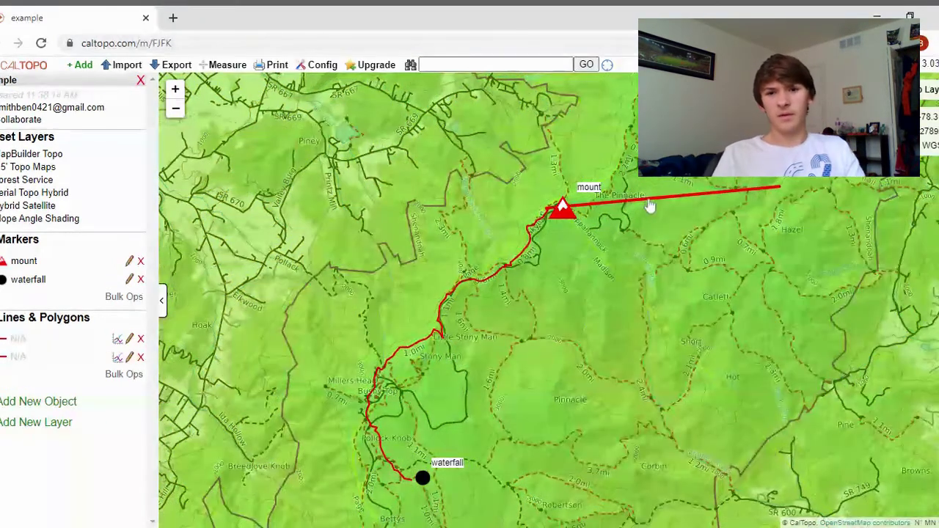
click(649, 197)
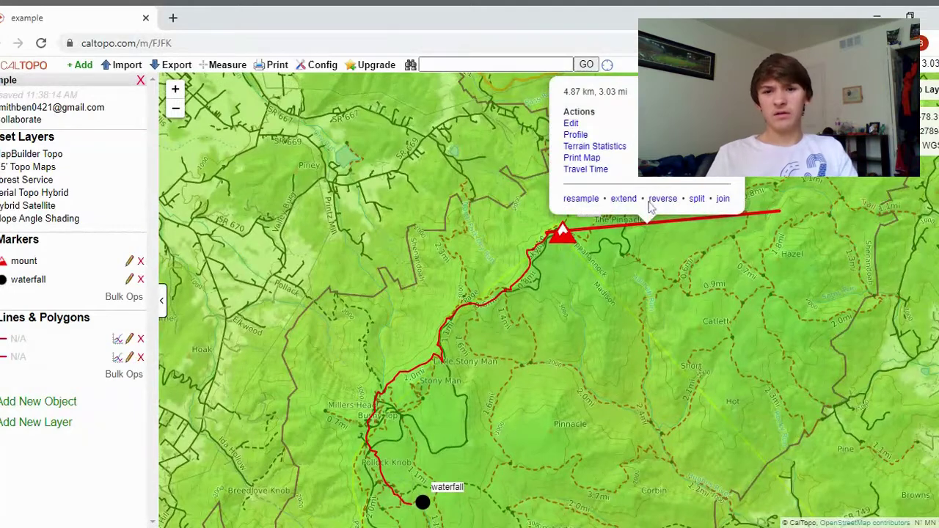
click(505, 296)
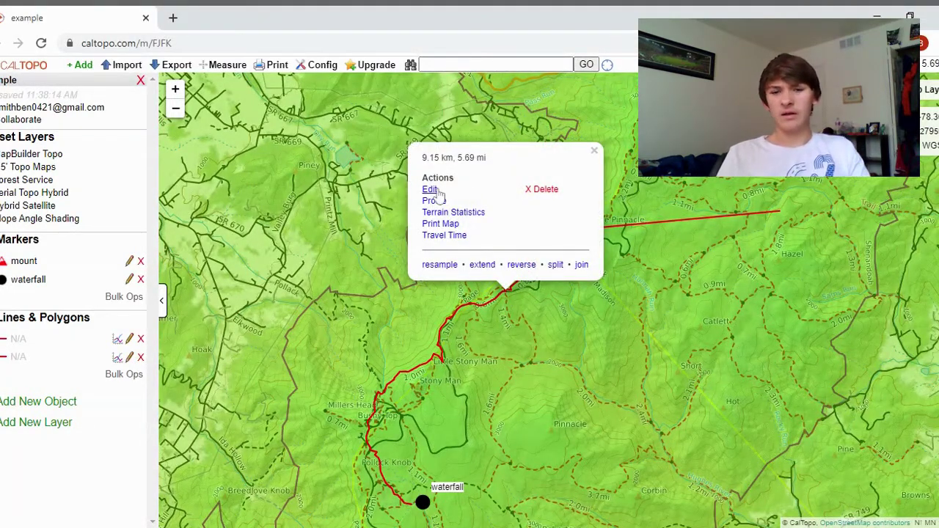
- Give the original route the label 'trail' and save it
click(439, 191)
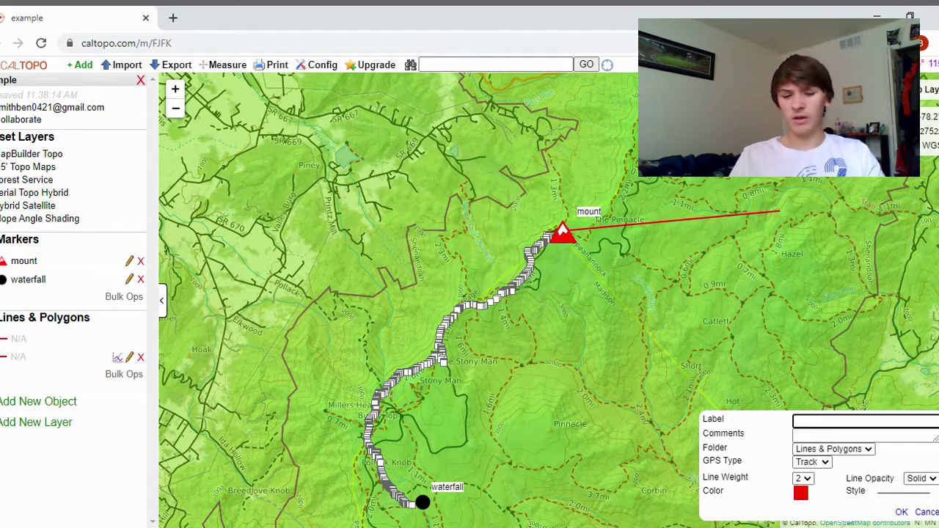
text(trailhead)
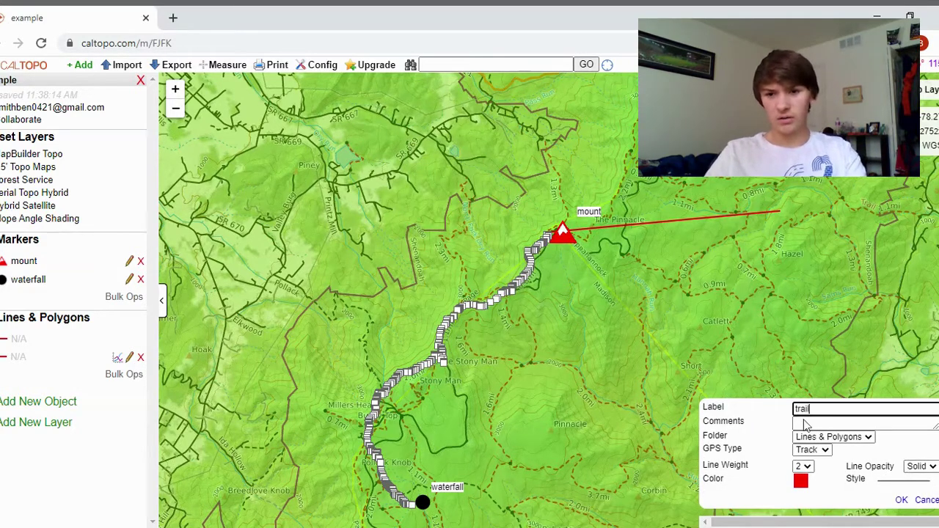
key(BackSpace)
key(BackSpace)
key(BackSpace)
key(BackSpace)
click(901, 501)
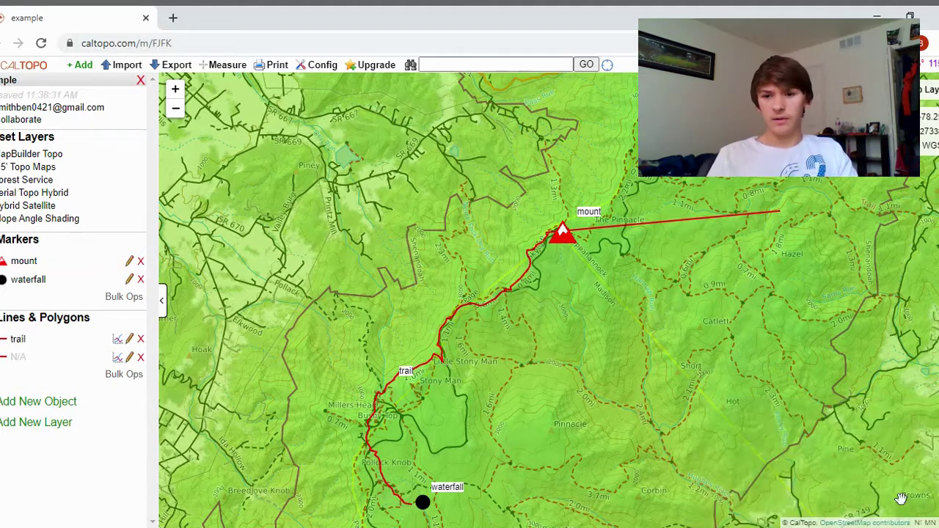
- Join the eastward line with 'trail' into one 14.06 km line and open its details
click(657, 222)
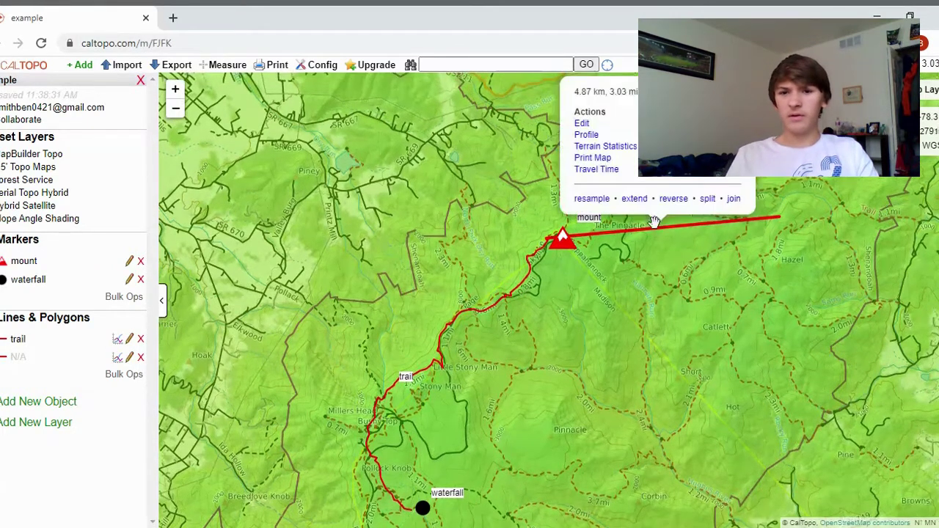
click(734, 198)
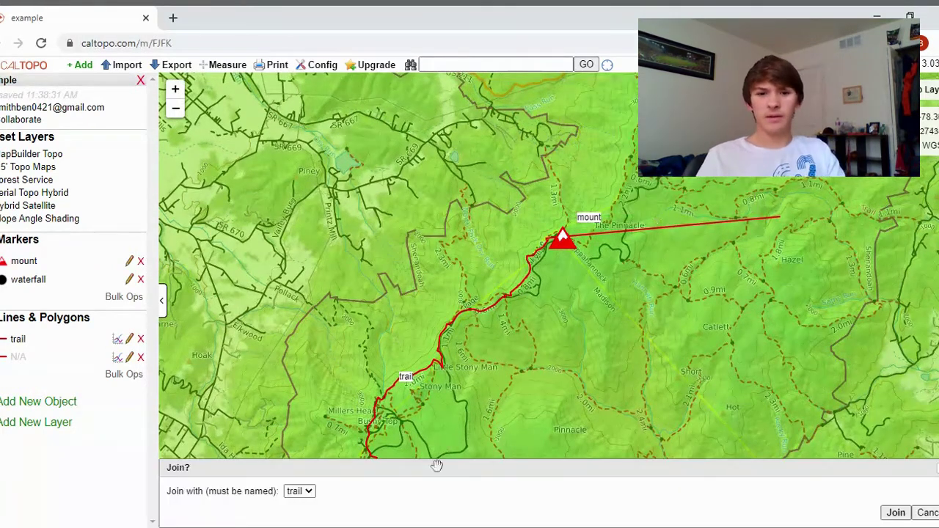
click(896, 513)
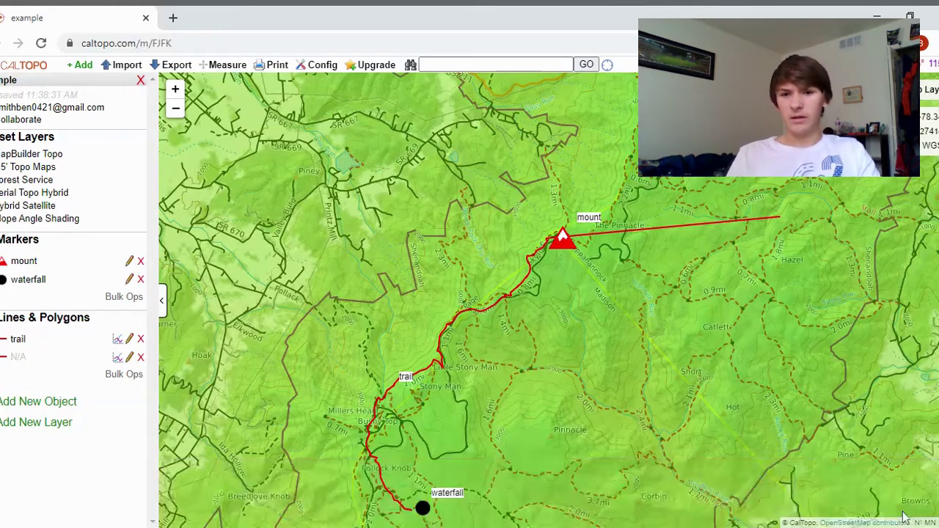
click(523, 286)
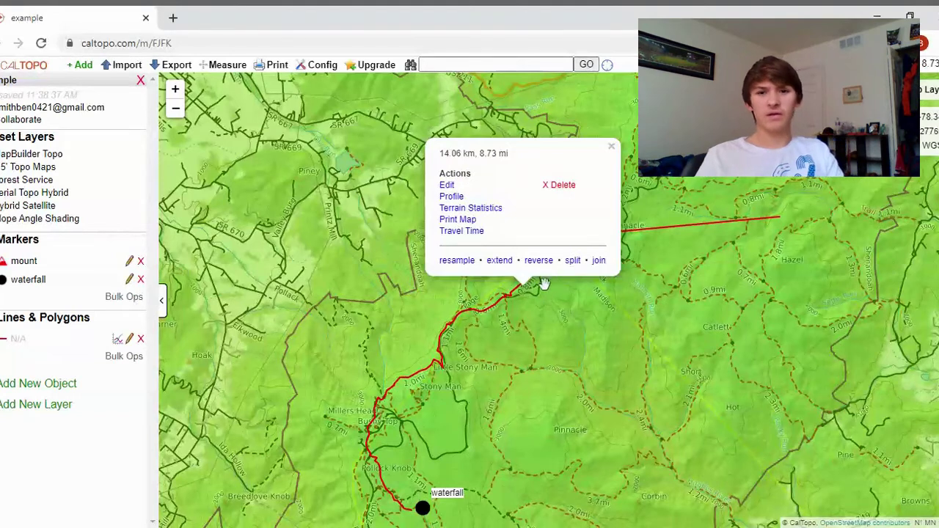
- Split the combined line at 38.6178, -78.3464 and inspect the 6.17 km trail piece
click(574, 264)
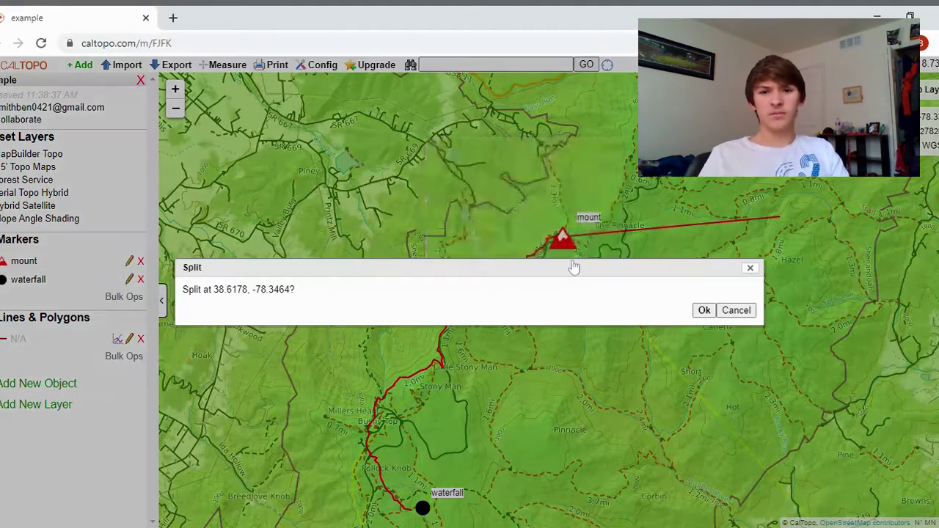
click(702, 311)
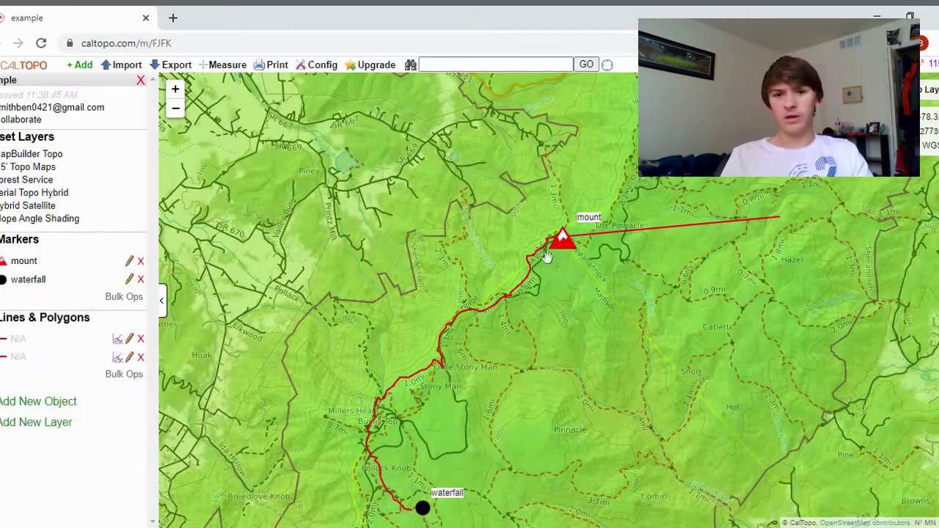
click(525, 286)
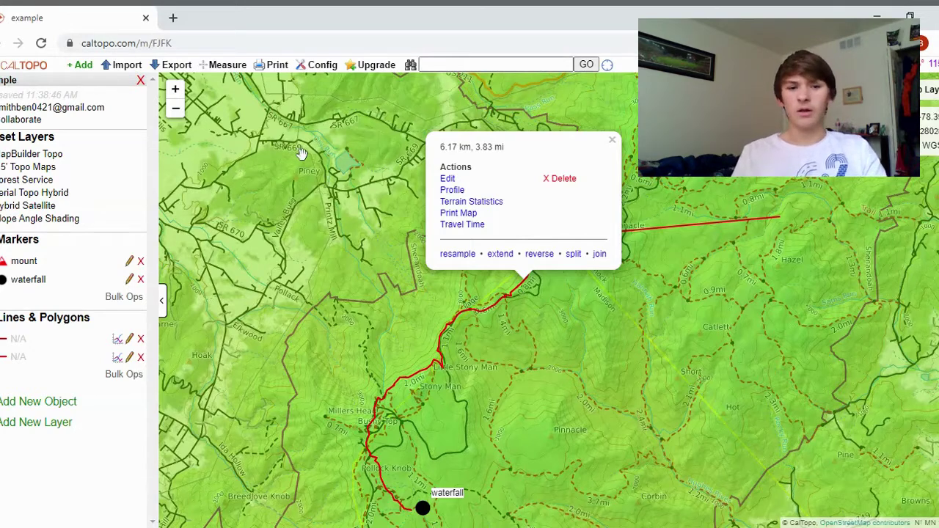
- Close the line popup, zoom out around the route and show the GPX/KML/GeoJSON export choices
drag(615, 341, 540, 360)
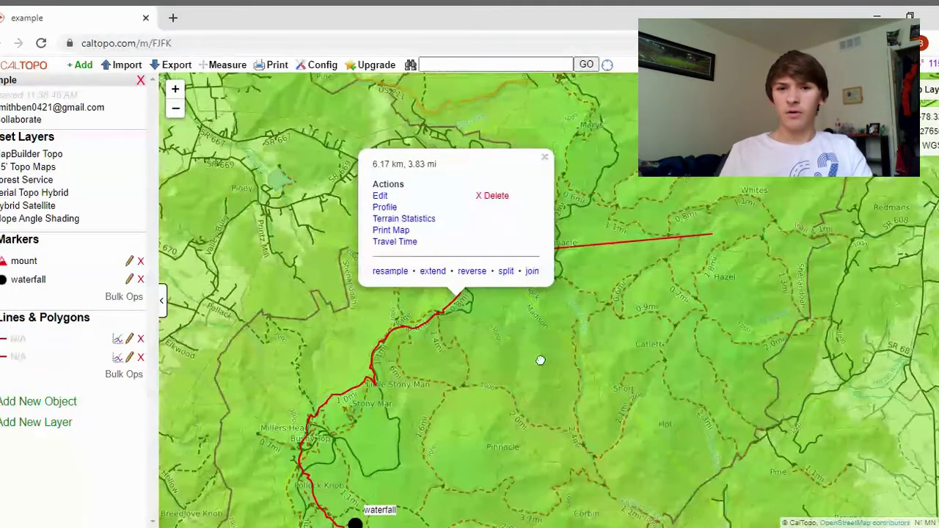
click(544, 158)
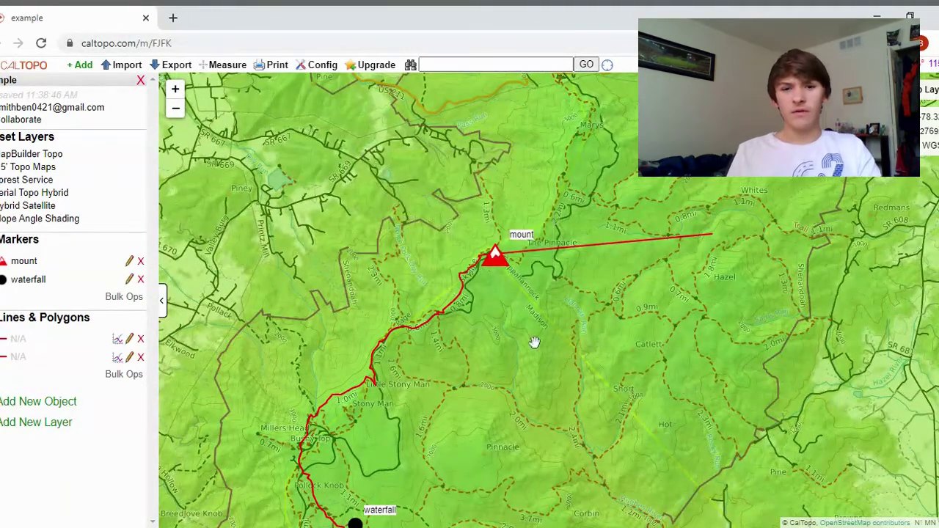
drag(469, 361, 489, 271)
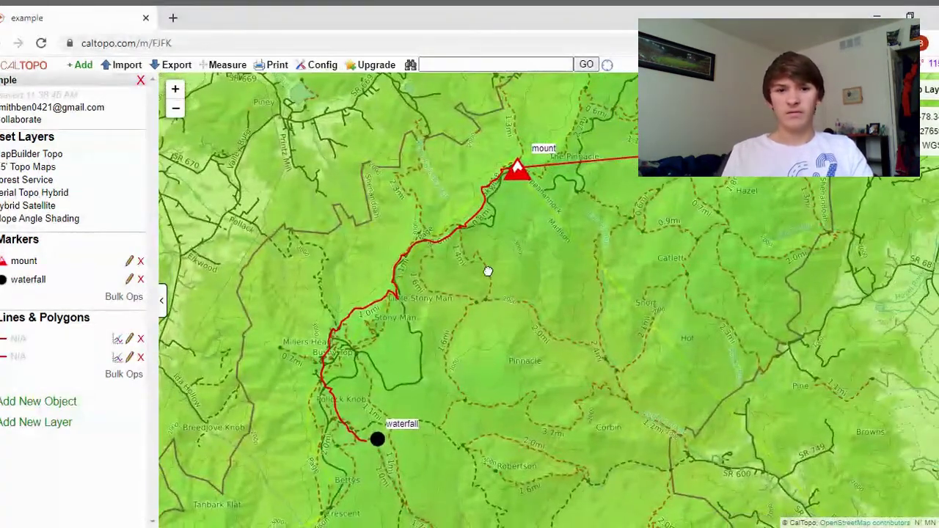
scroll(489, 271, down, 1)
scroll(489, 271, down, 1)
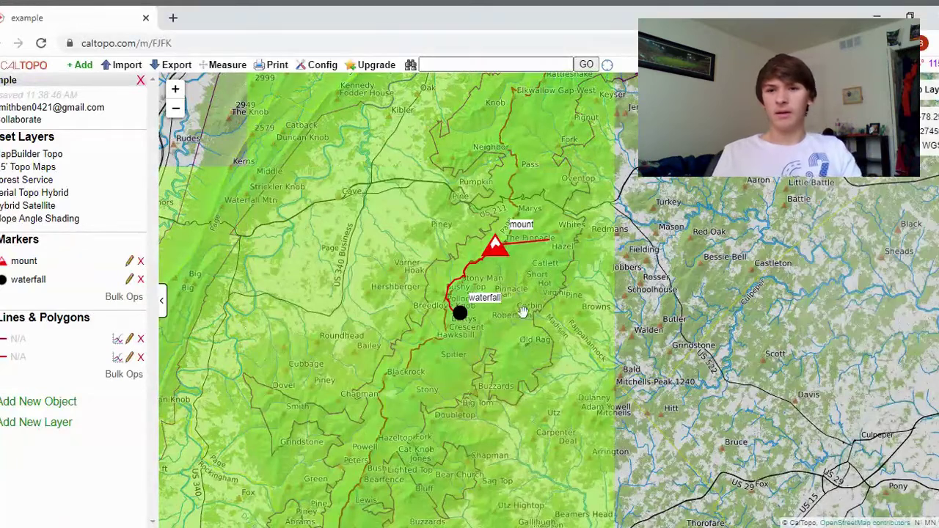
drag(533, 273, 467, 306)
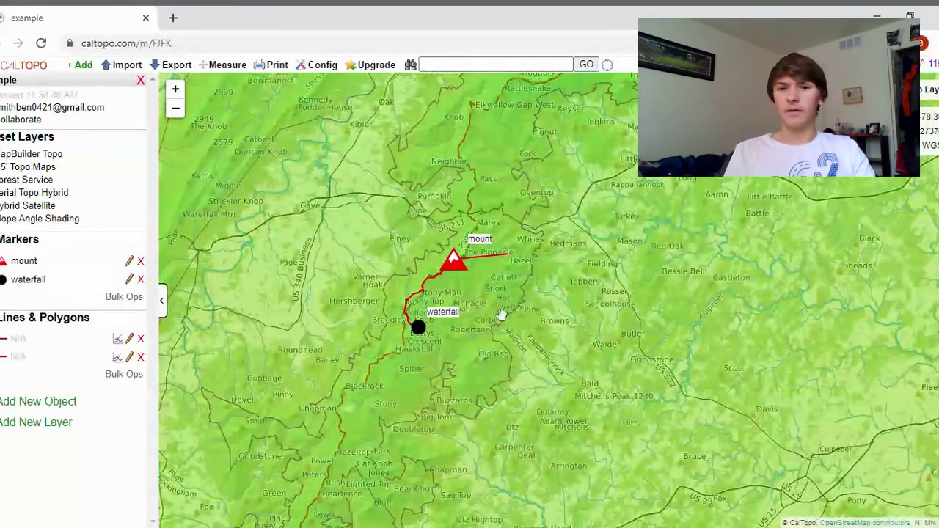
click(177, 66)
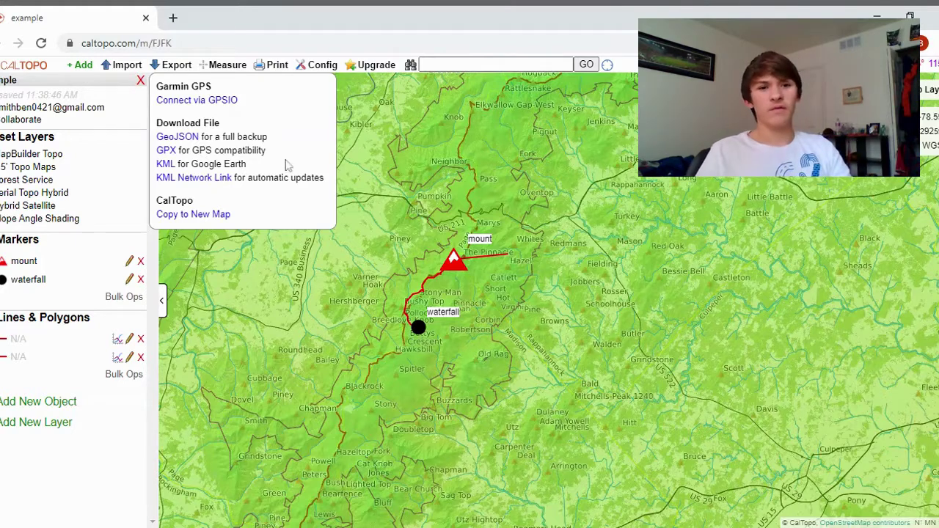
- Zoom in and nudge the map to frame the red route between the waterfall and mount markers
scroll(477, 289, up, 1)
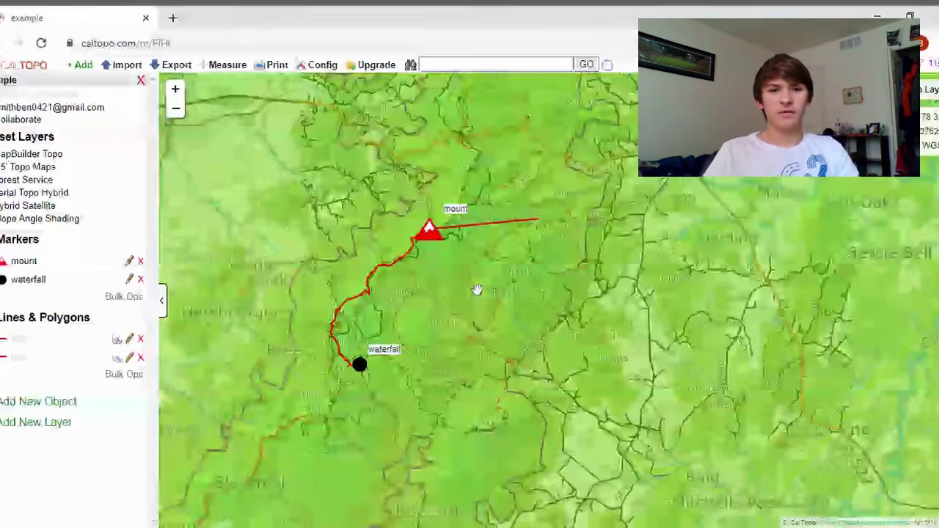
scroll(477, 289, up, 1)
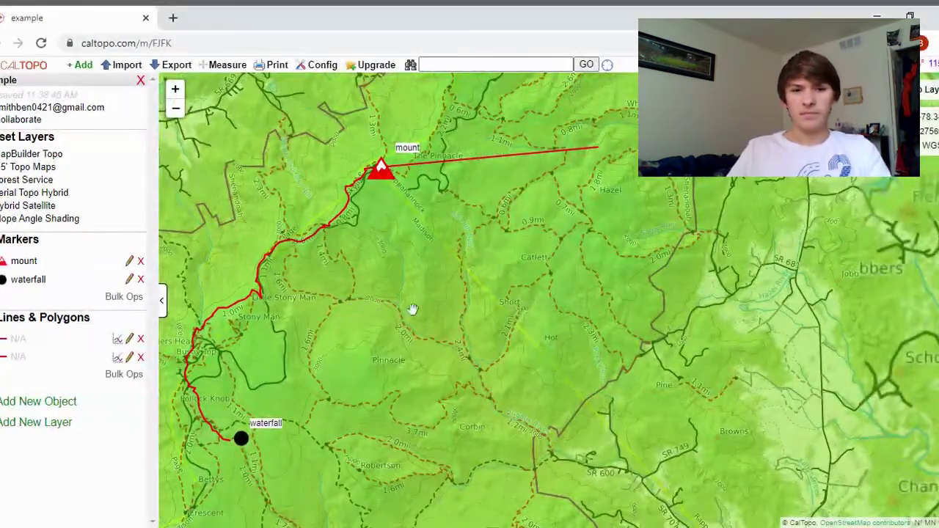
drag(435, 311, 453, 312)
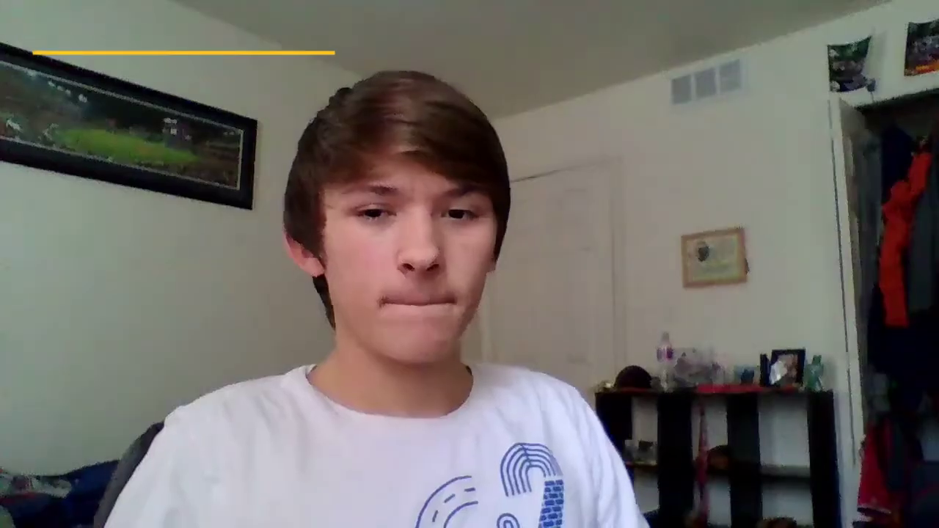